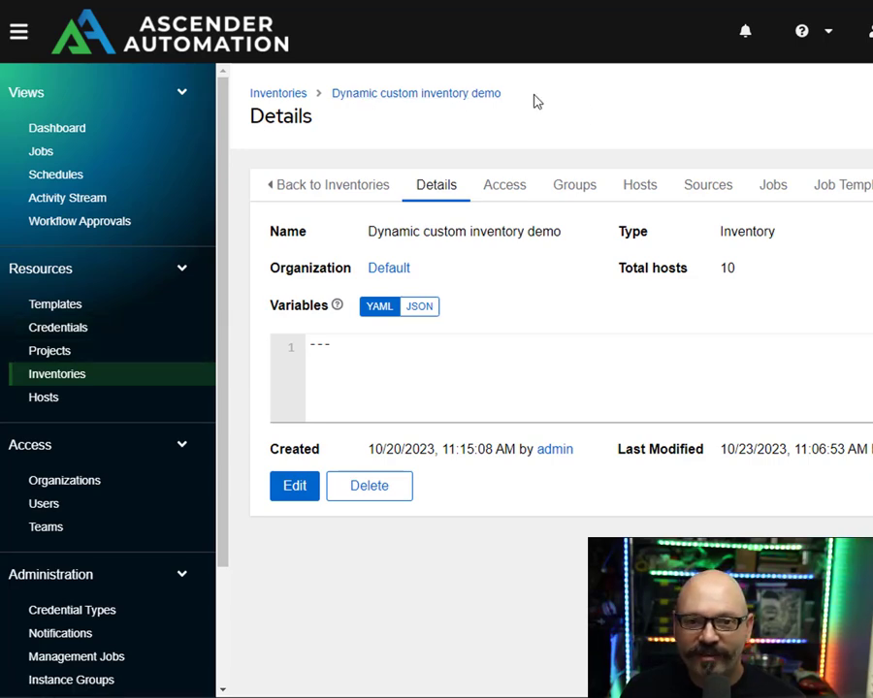
Step: Examine the YAML variables of host1.example.com in the Dynamic custom inventory demo, using the expanded view, then close it
{"action": "left_click", "coordinate": [635, 191]}
{"action": "scroll", "coordinate": [369, 335], "scroll_direction": "down", "scroll_amount": 2}
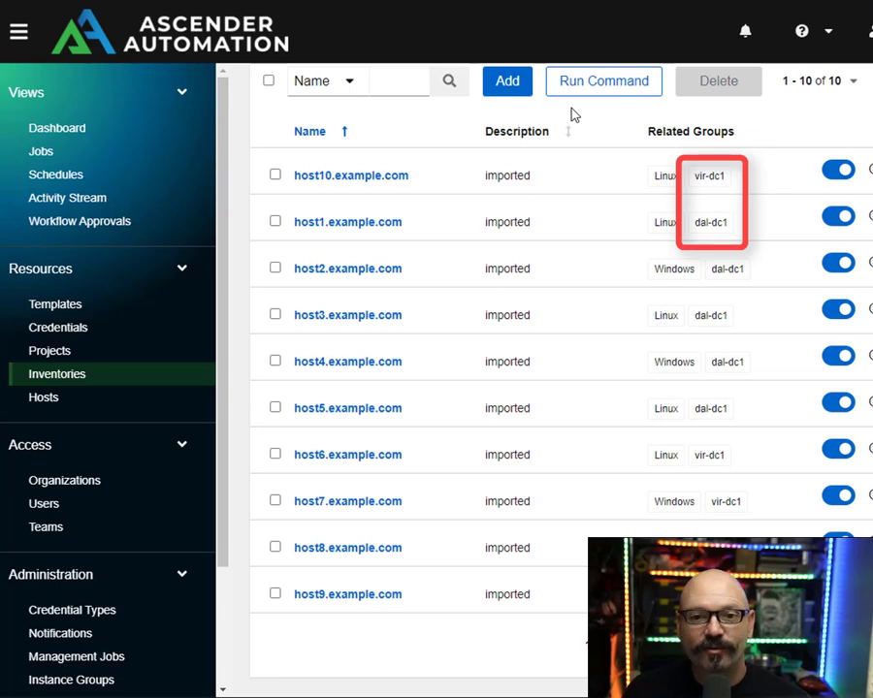
{"action": "left_click", "coordinate": [359, 223]}
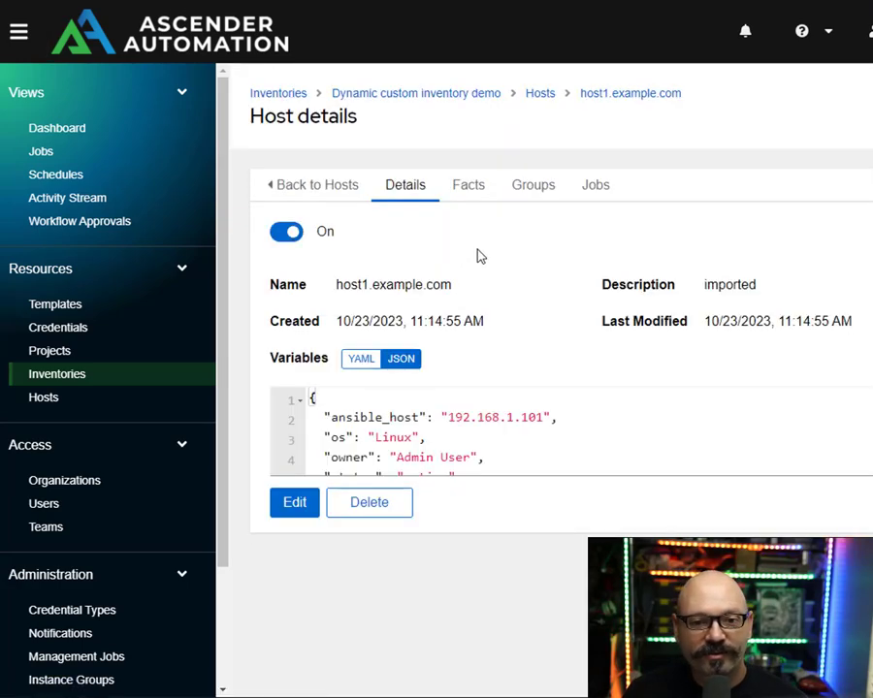
{"action": "left_click", "coordinate": [361, 360]}
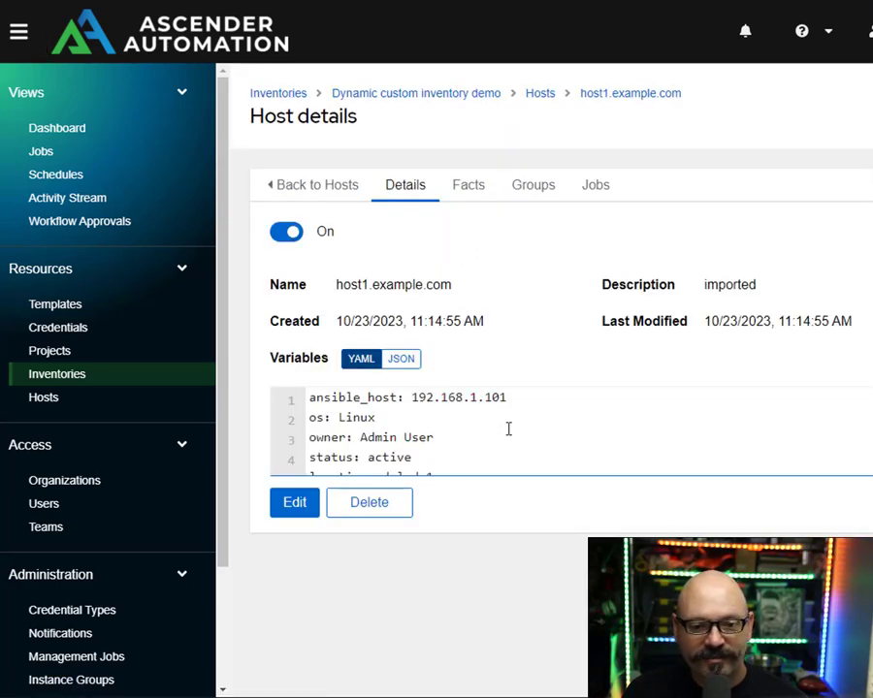
{"action": "left_click", "coordinate": [872, 359]}
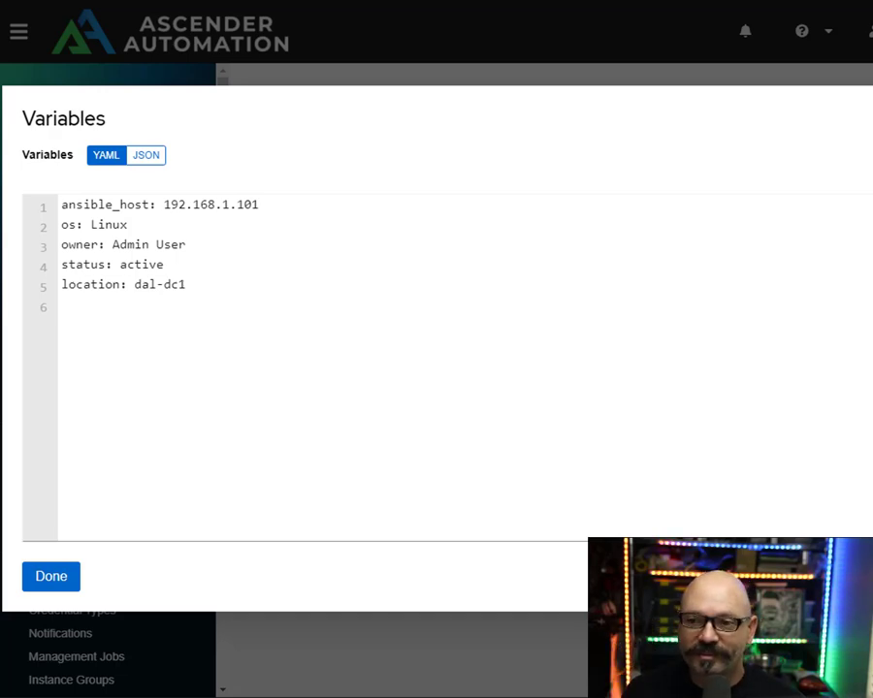
{"action": "key", "text": "Escape"}
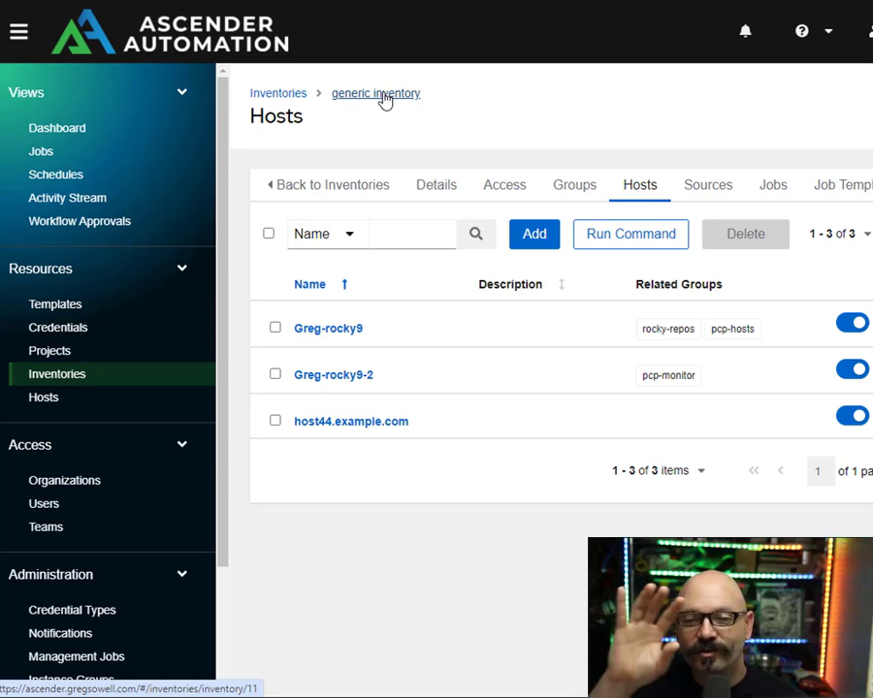
Step: Examine the YAML variables of host44.example.com in the generic inventory, particularly its status and location
{"action": "left_click", "coordinate": [336, 427]}
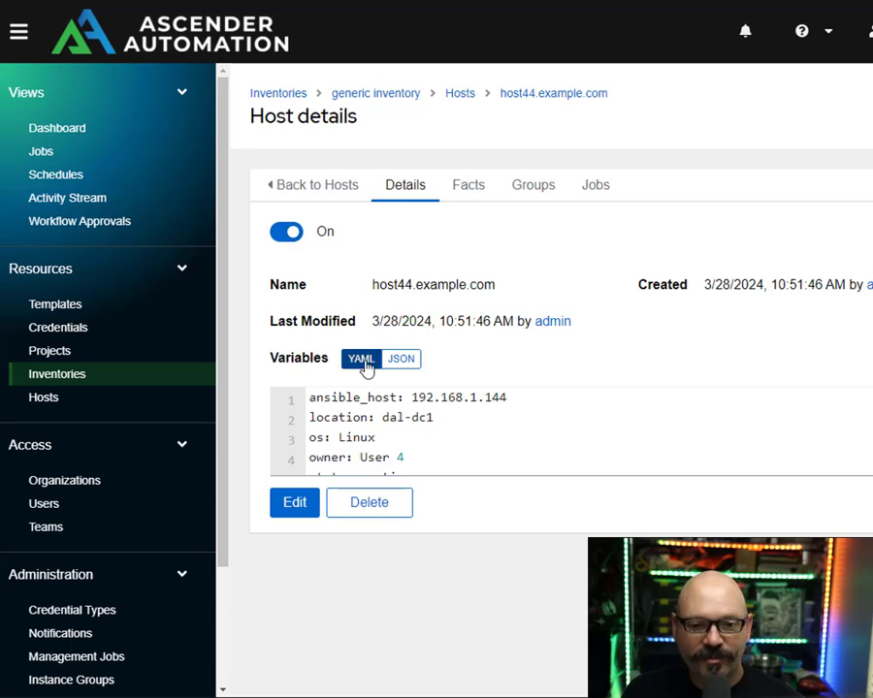
{"action": "scroll", "coordinate": [514, 427], "scroll_direction": "down", "scroll_amount": 1}
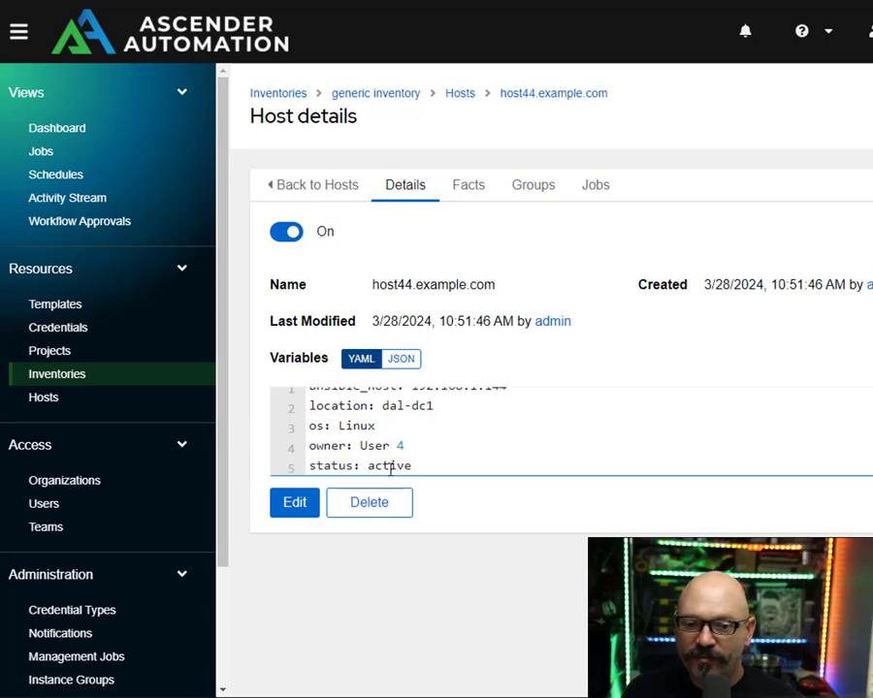
{"action": "left_click_drag", "start_coordinate": [417, 464], "coordinate": [309, 465]}
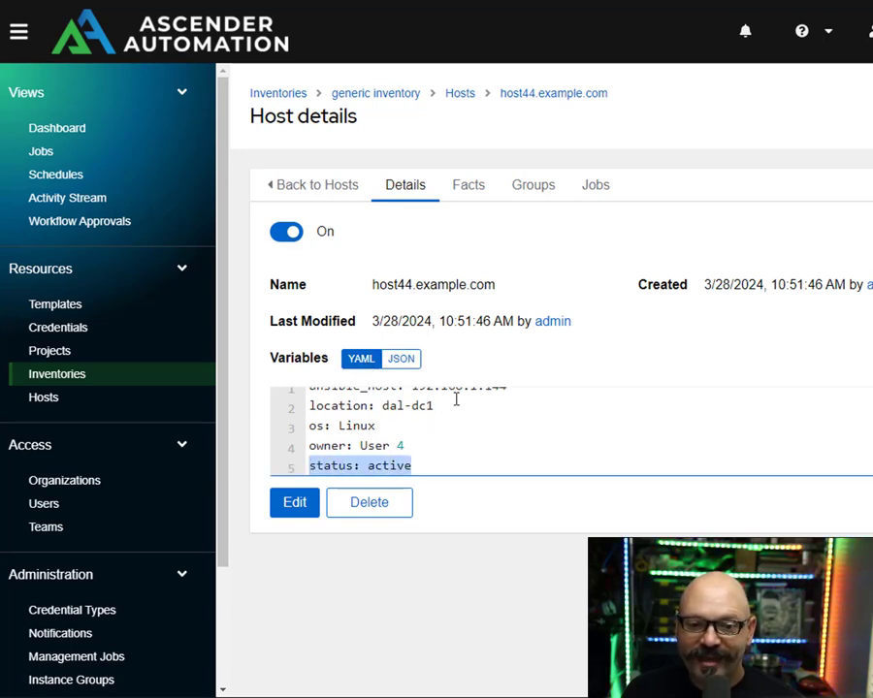
{"action": "left_click_drag", "start_coordinate": [458, 406], "coordinate": [282, 414]}
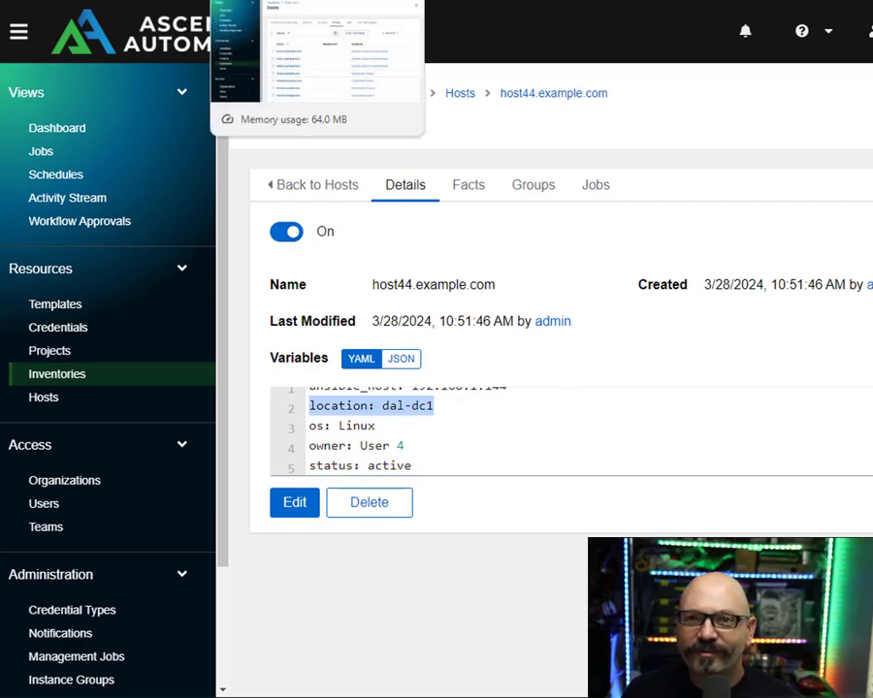
Step: Review the Smart Demo inventory's smart host filter and its available search criteria, leaving the edit form without saving
{"action": "left_click", "coordinate": [315, 1]}
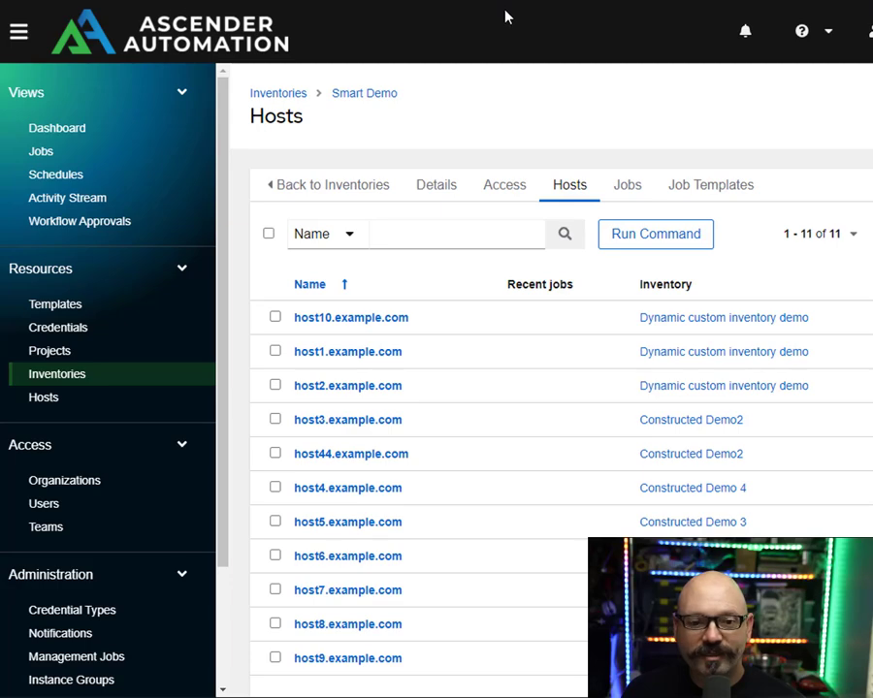
{"action": "left_click", "coordinate": [436, 187]}
{"action": "left_click", "coordinate": [295, 562]}
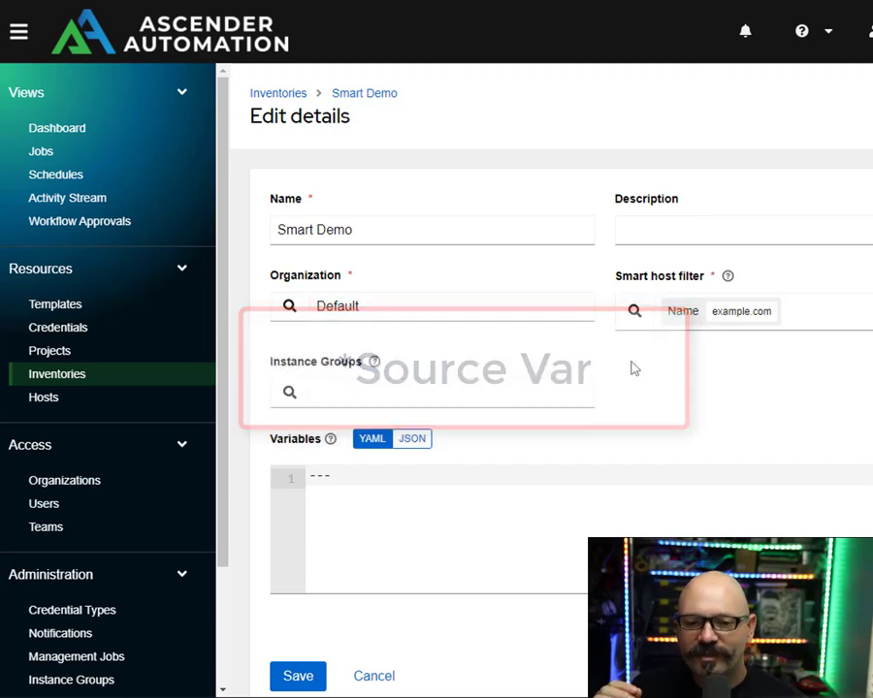
{"action": "left_click", "coordinate": [634, 310]}
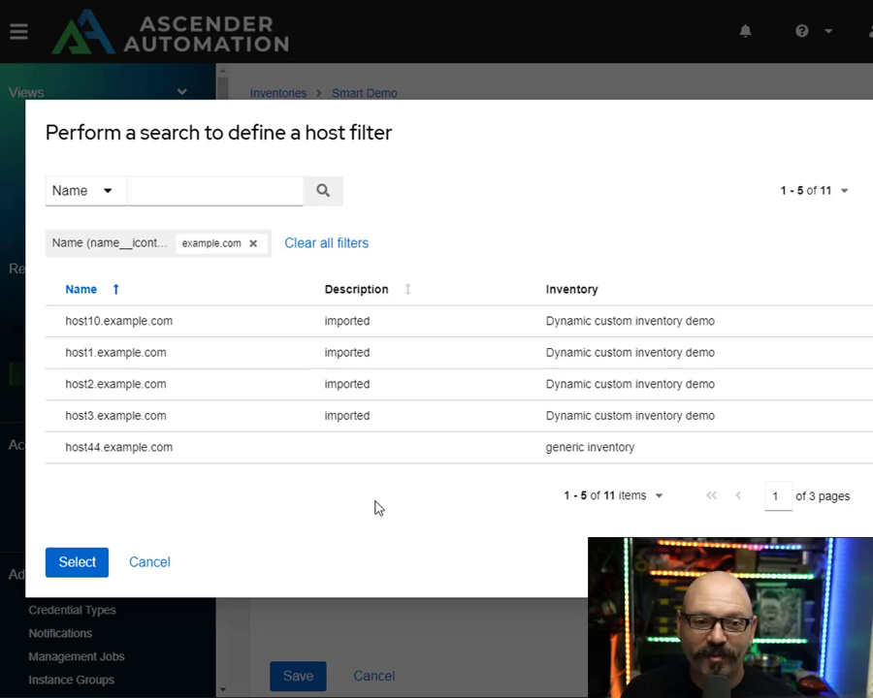
{"action": "left_click", "coordinate": [187, 188]}
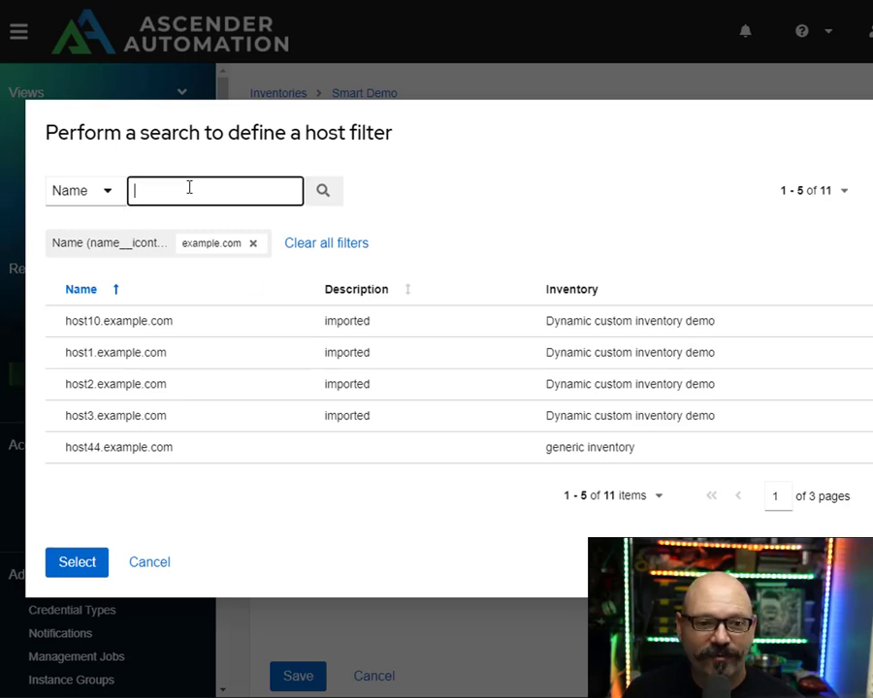
{"action": "left_click", "coordinate": [110, 194]}
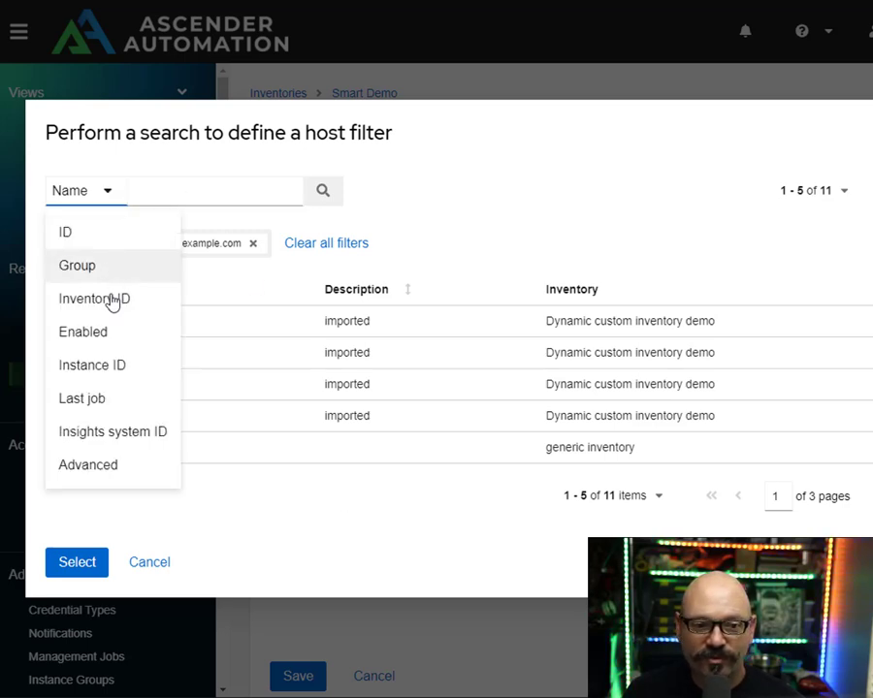
{"action": "left_click", "coordinate": [496, 194]}
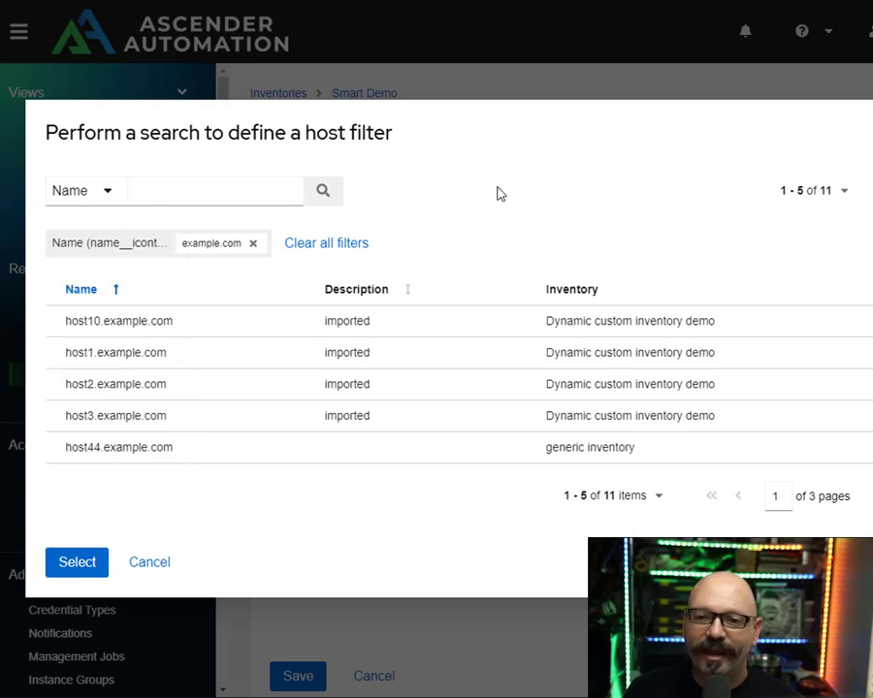
{"action": "left_click", "coordinate": [163, 563]}
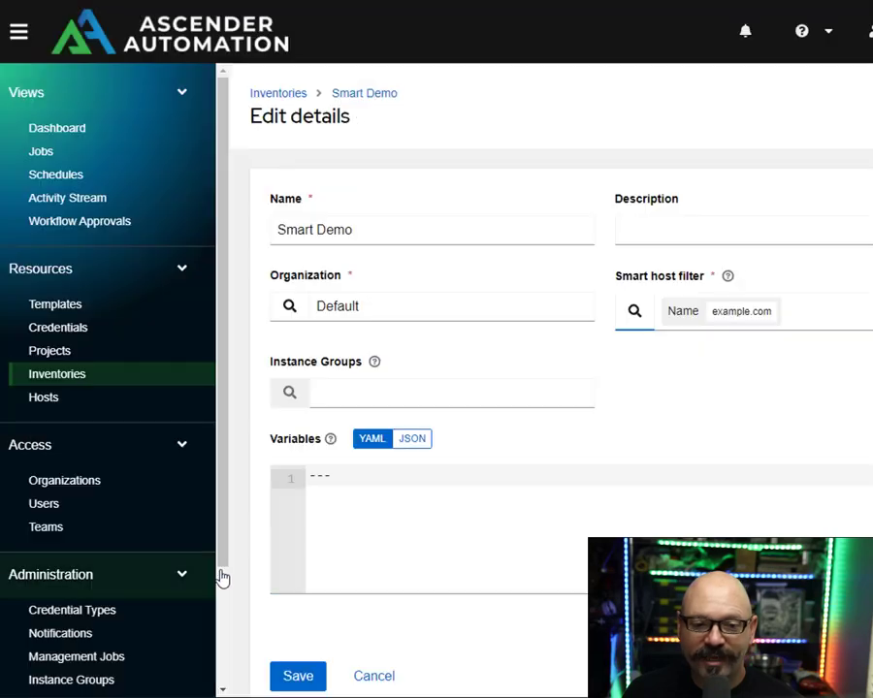
{"action": "left_click", "coordinate": [378, 679]}
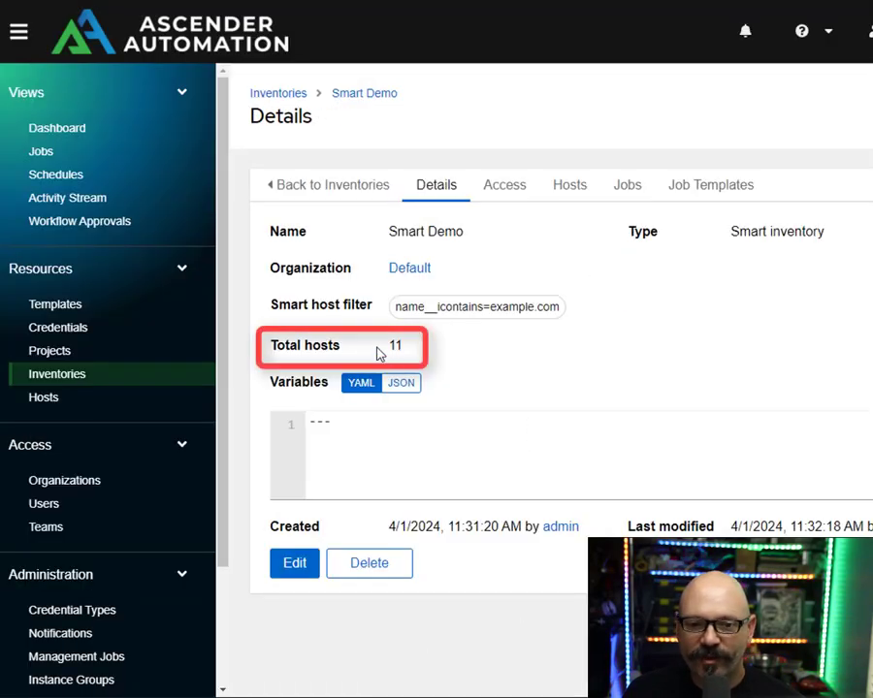
Step: Check the Smart Demo inventory's host total and the YAML variables of its host host10.example.com
{"action": "left_click_drag", "start_coordinate": [378, 353], "coordinate": [437, 355]}
{"action": "left_click", "coordinate": [570, 193]}
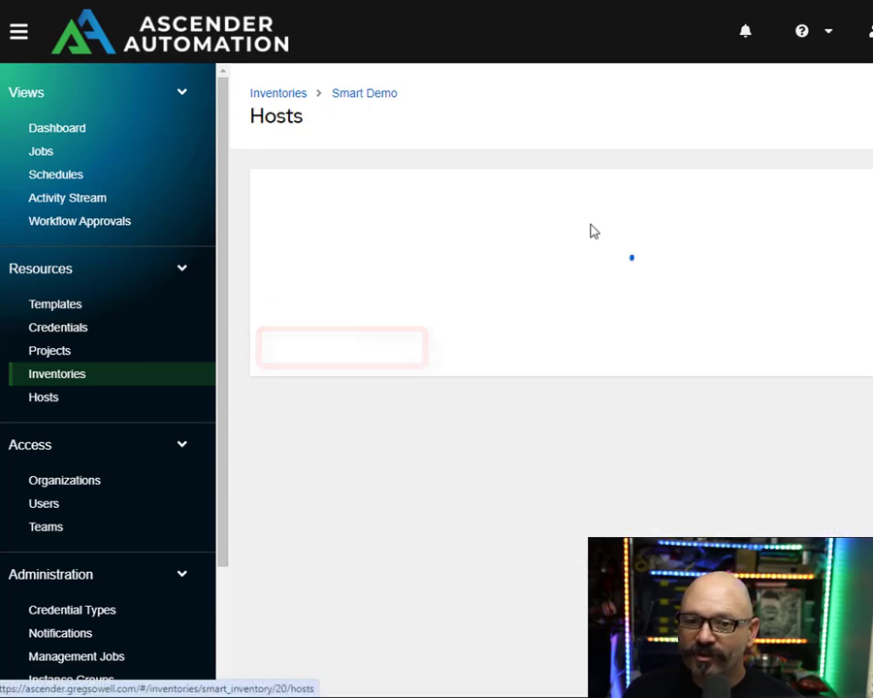
{"action": "left_click", "coordinate": [340, 316]}
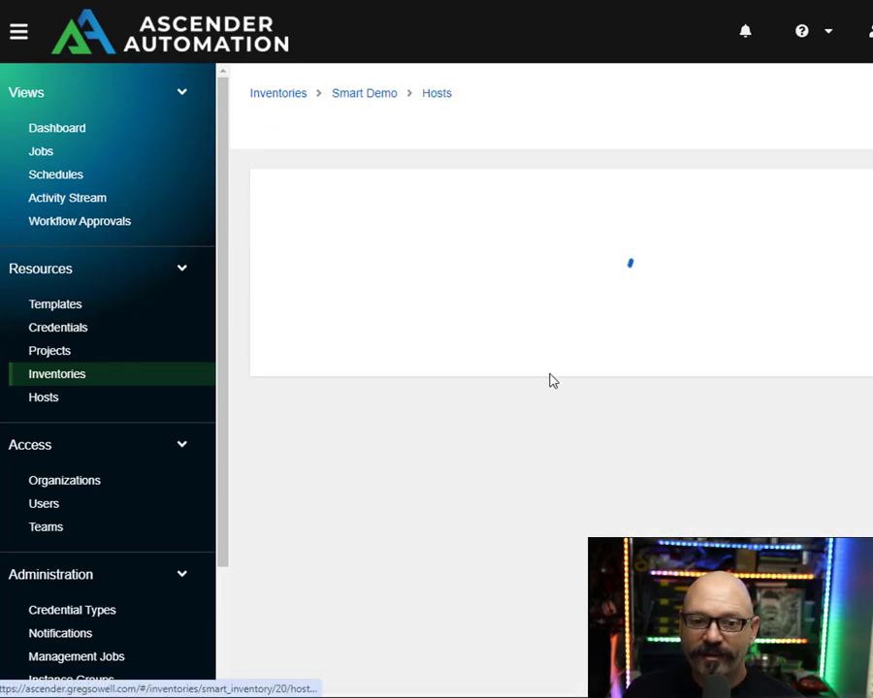
{"action": "left_click", "coordinate": [361, 343]}
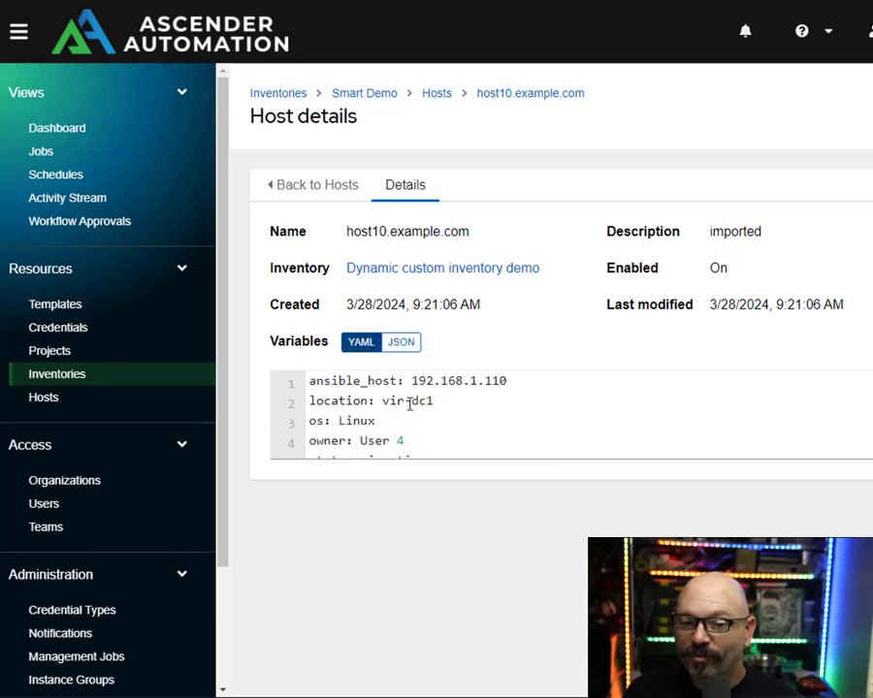
{"action": "left_click_drag", "start_coordinate": [427, 415], "coordinate": [330, 360]}
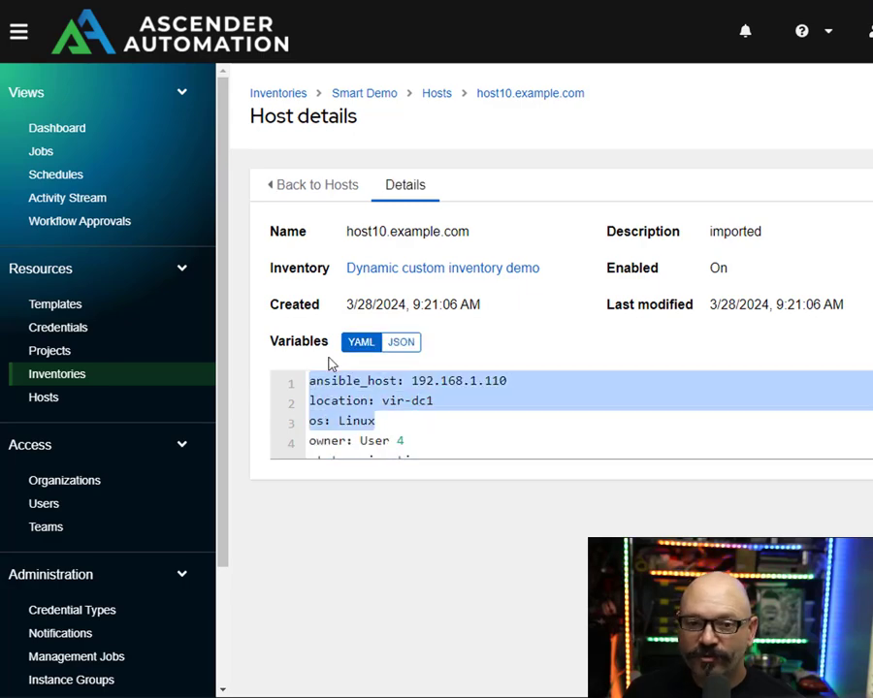
Step: Start a new constructed inventory from the inventories list and name it "Constructed Demo"
{"action": "left_click", "coordinate": [378, 96]}
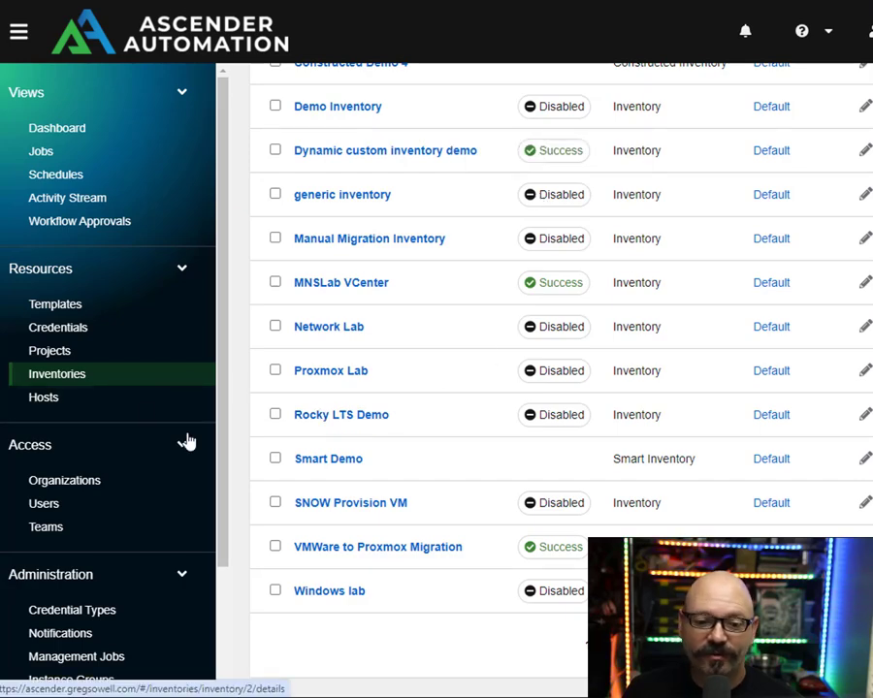
{"action": "left_click", "coordinate": [57, 376]}
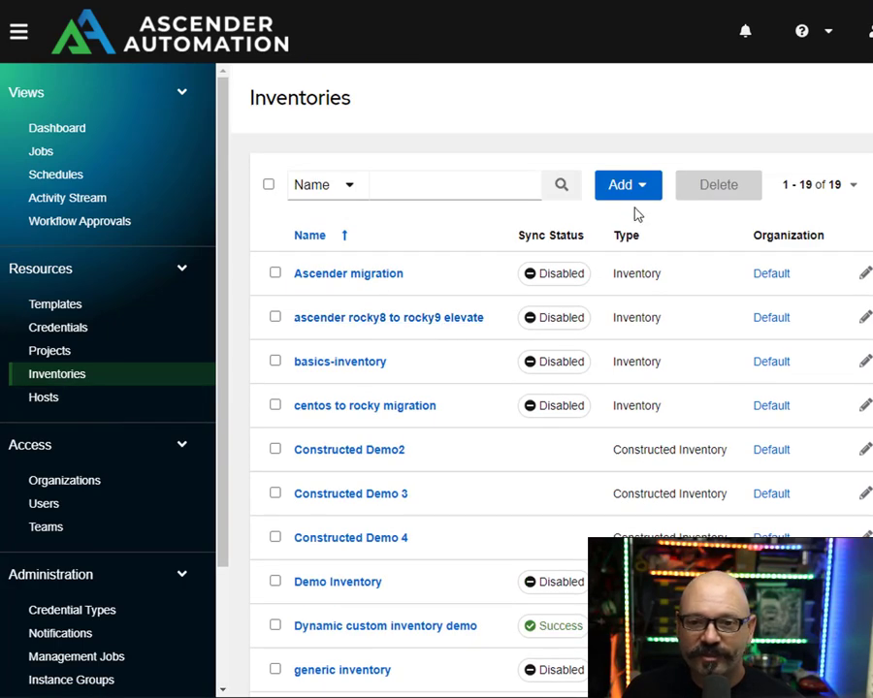
{"action": "left_click", "coordinate": [644, 189]}
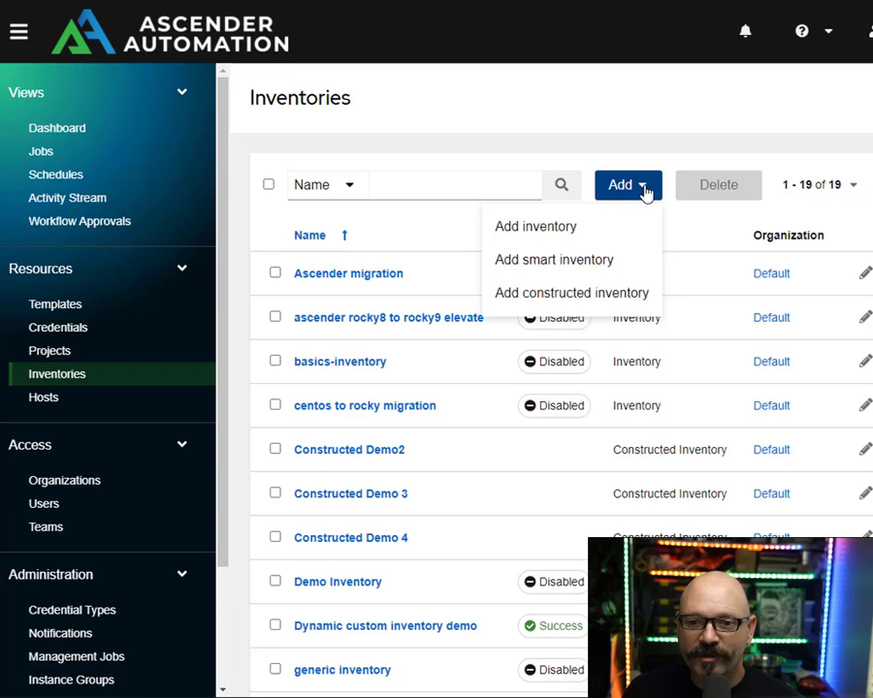
{"action": "left_click", "coordinate": [599, 303]}
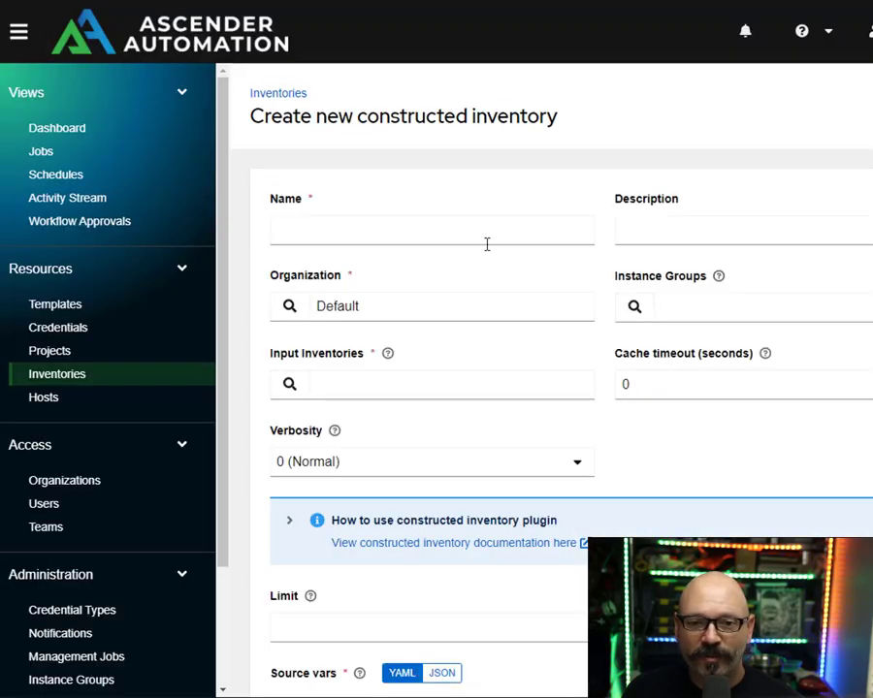
{"action": "left_click", "coordinate": [484, 233]}
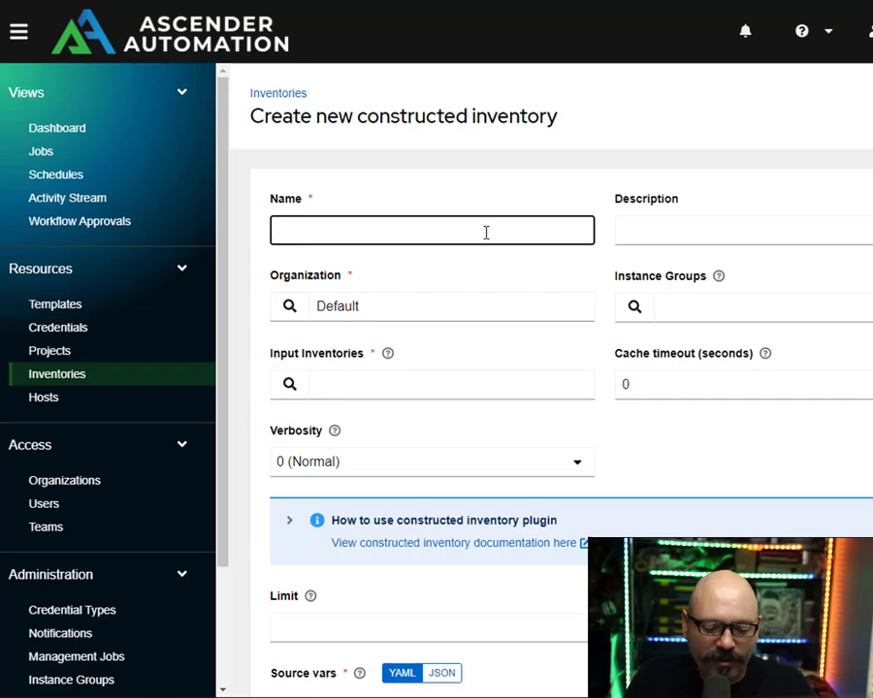
{"action": "type", "text": "Con"}
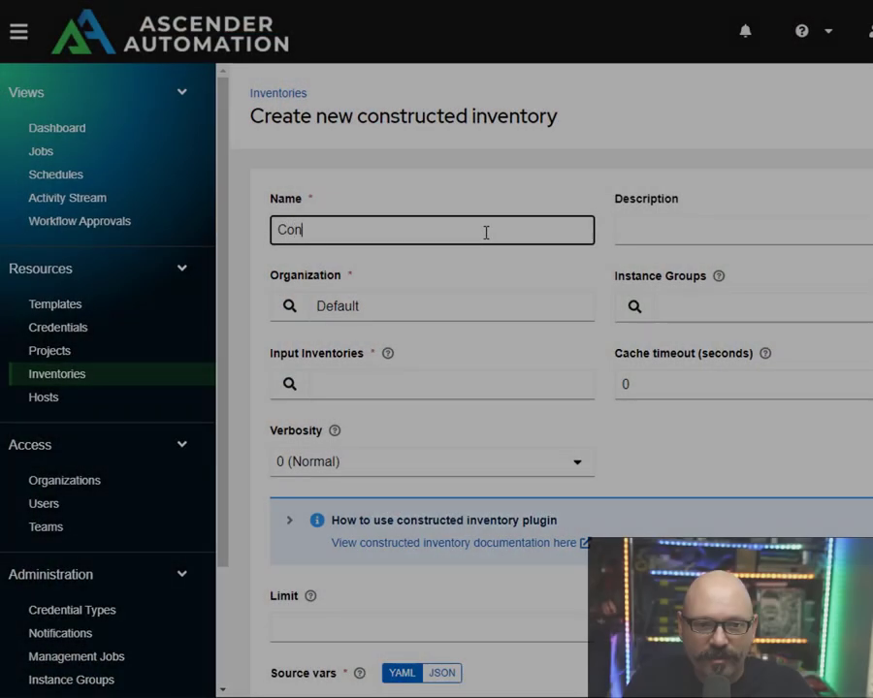
{"action": "type", "text": "structed "}
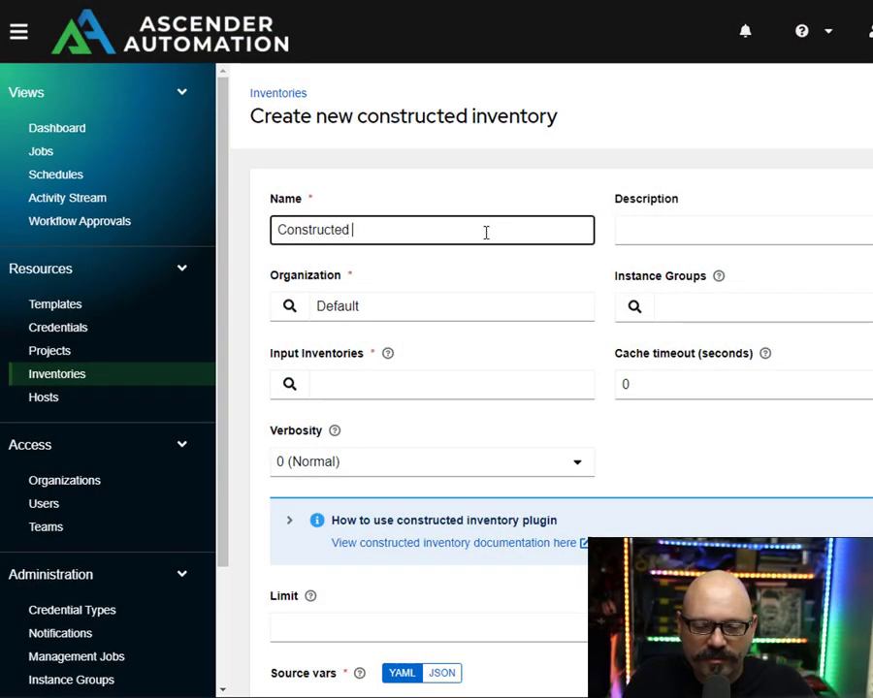
{"action": "type", "text": "Demo"}
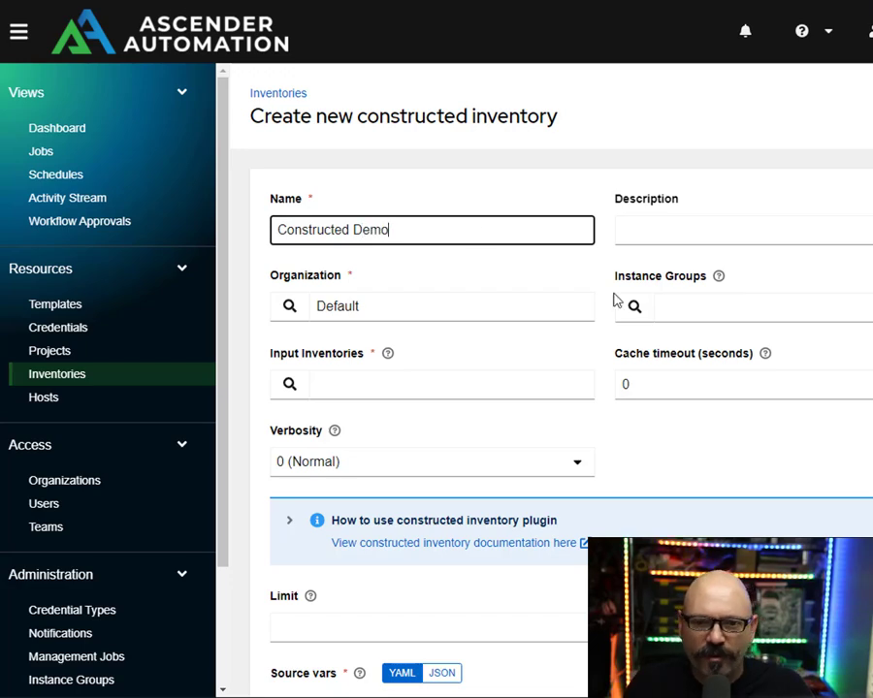
Step: Set the input inventories to Dynamic custom inventory demo and generic inventory, in that order
{"action": "left_click", "coordinate": [289, 385]}
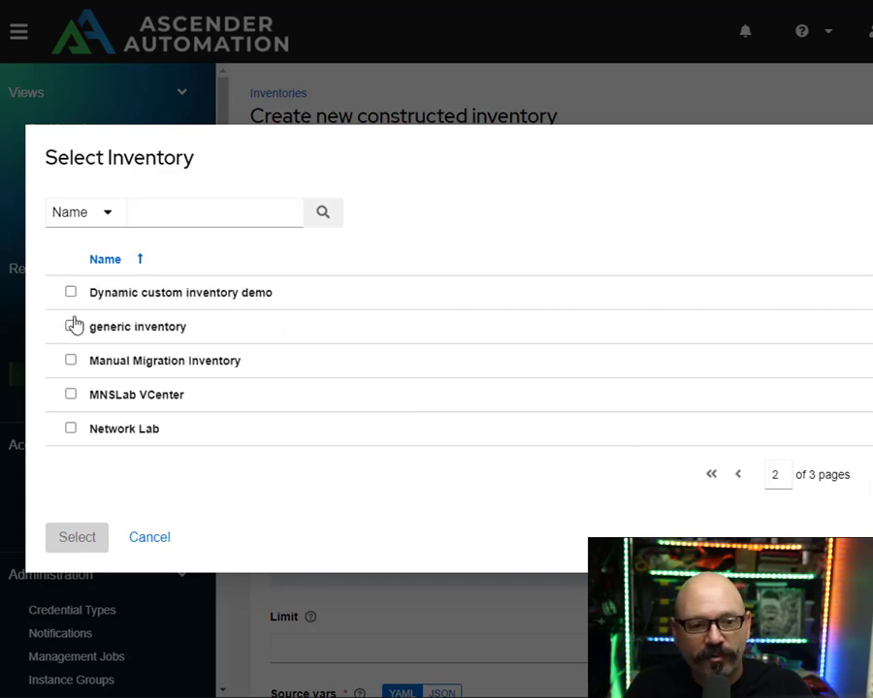
{"action": "left_click", "coordinate": [71, 292]}
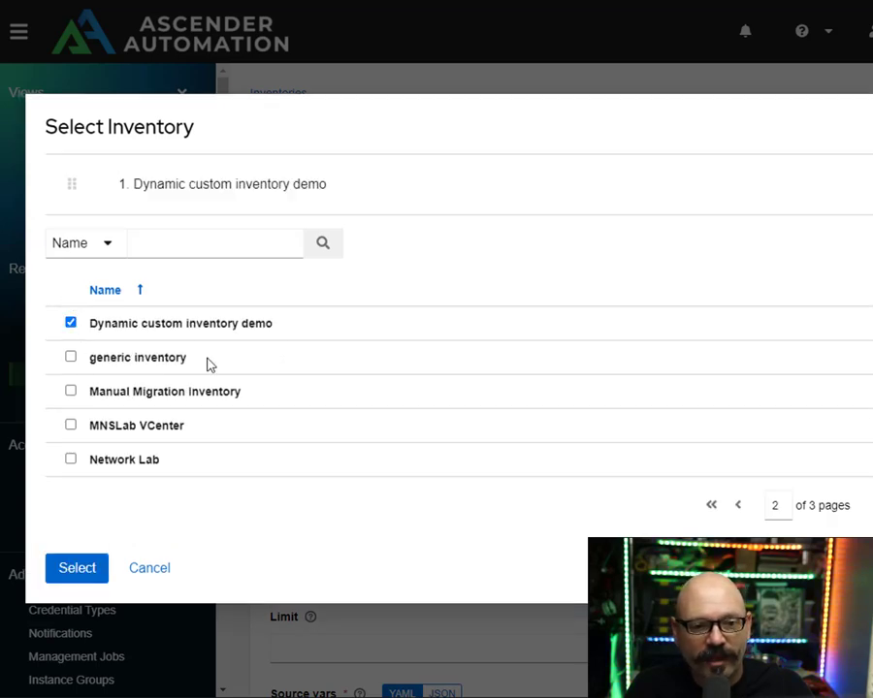
{"action": "left_click", "coordinate": [71, 357]}
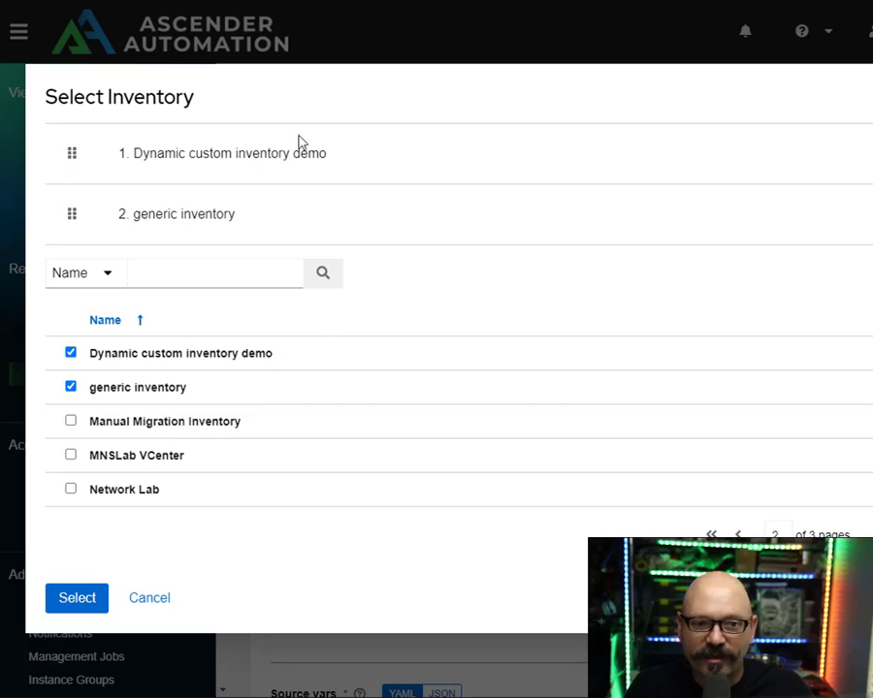
{"action": "left_click", "coordinate": [74, 601]}
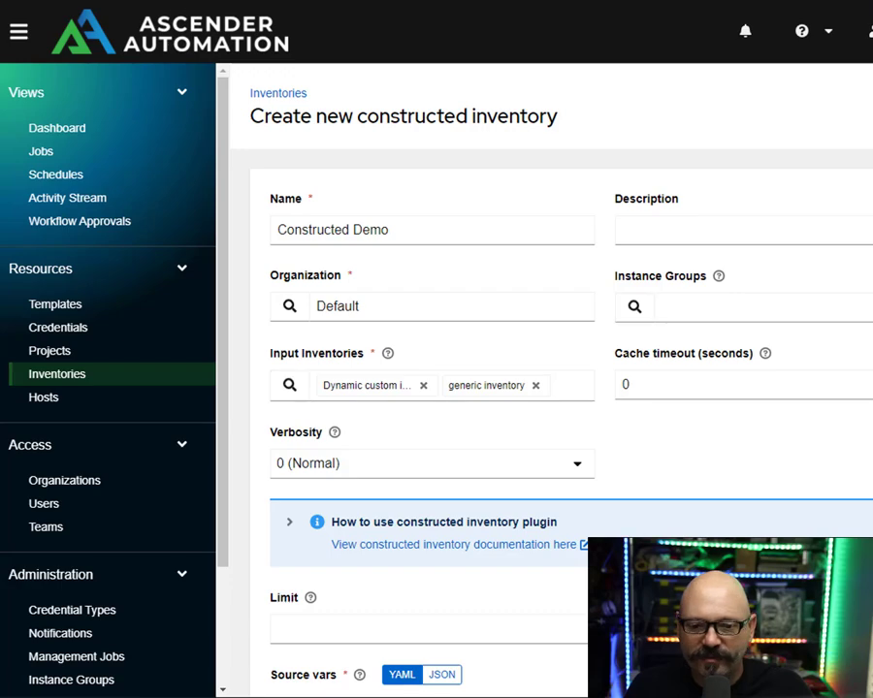
Step: Enter the source vars plugin: constructed, strict: true, and groups is_active: status | default("inactive") == "active" and in_dal: location | default("unknown") == "dal-dc1"
{"action": "scroll", "coordinate": [697, 466], "scroll_direction": "down", "scroll_amount": 3}
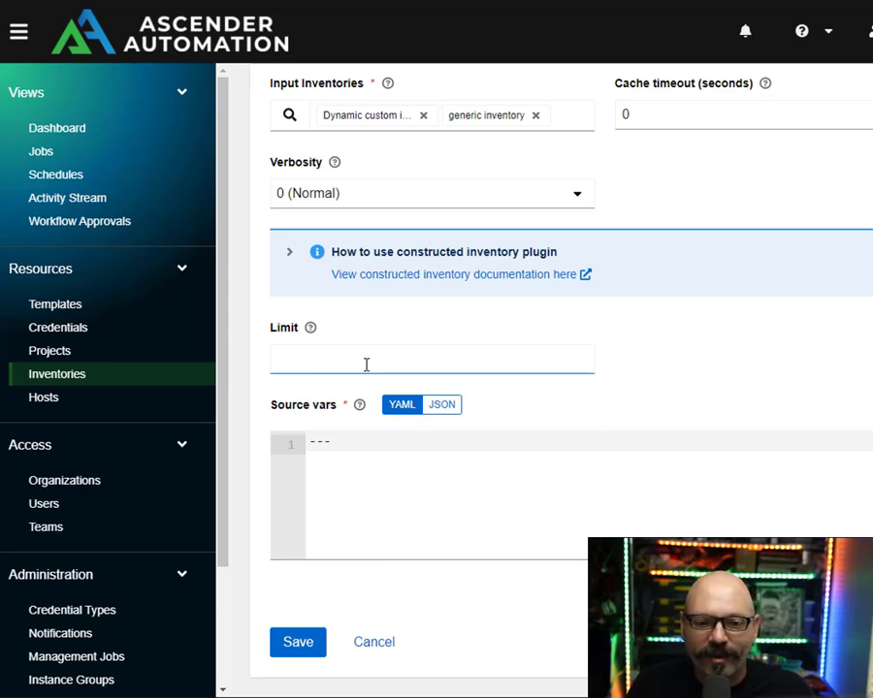
{"action": "left_click", "coordinate": [377, 482]}
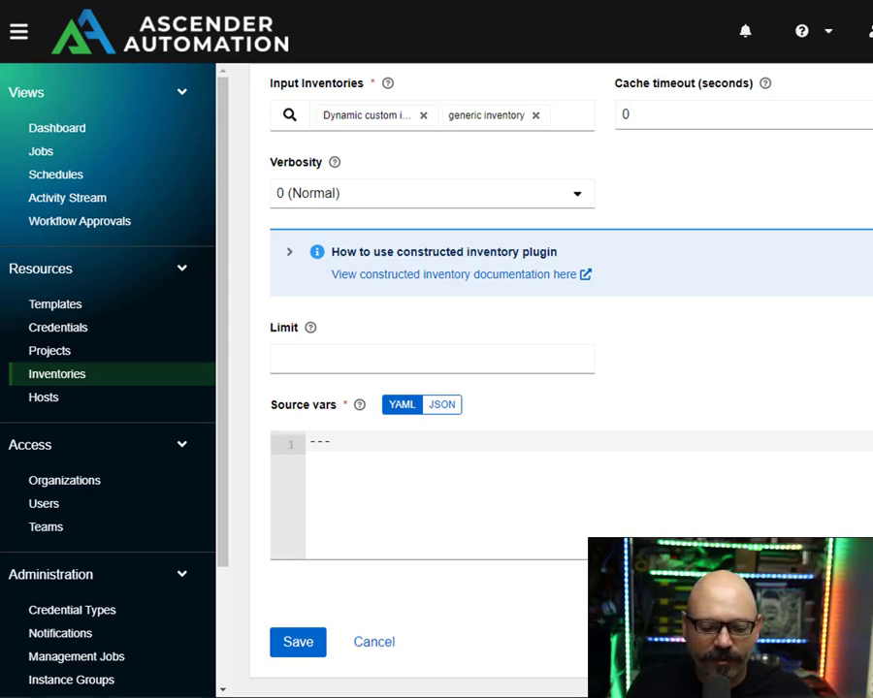
{"action": "left_click", "coordinate": [332, 442]}
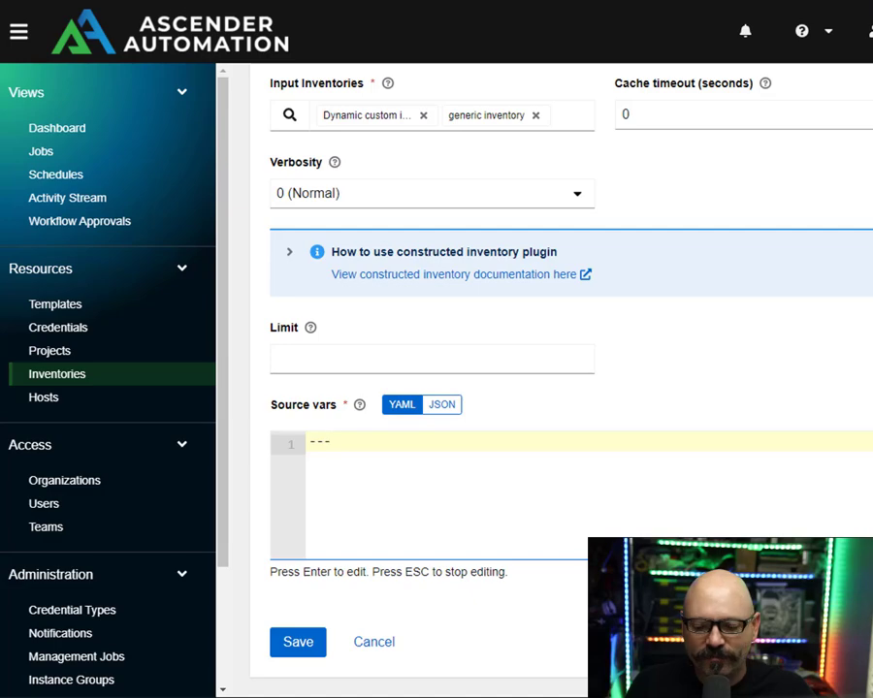
{"action": "key", "text": "Return"}
{"action": "key", "text": "ctrl+v"}
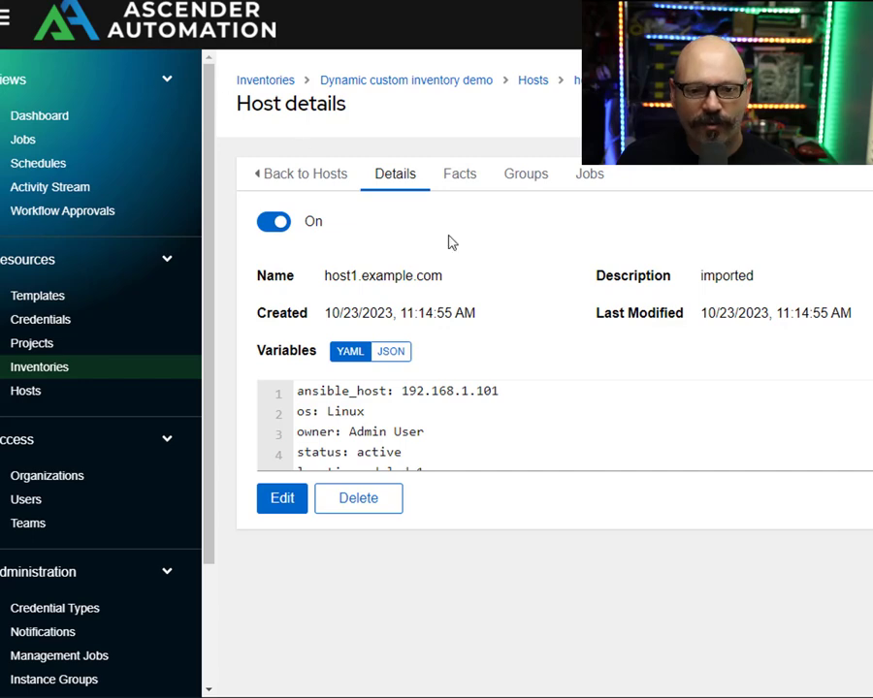
{"action": "left_click", "coordinate": [871, 351]}
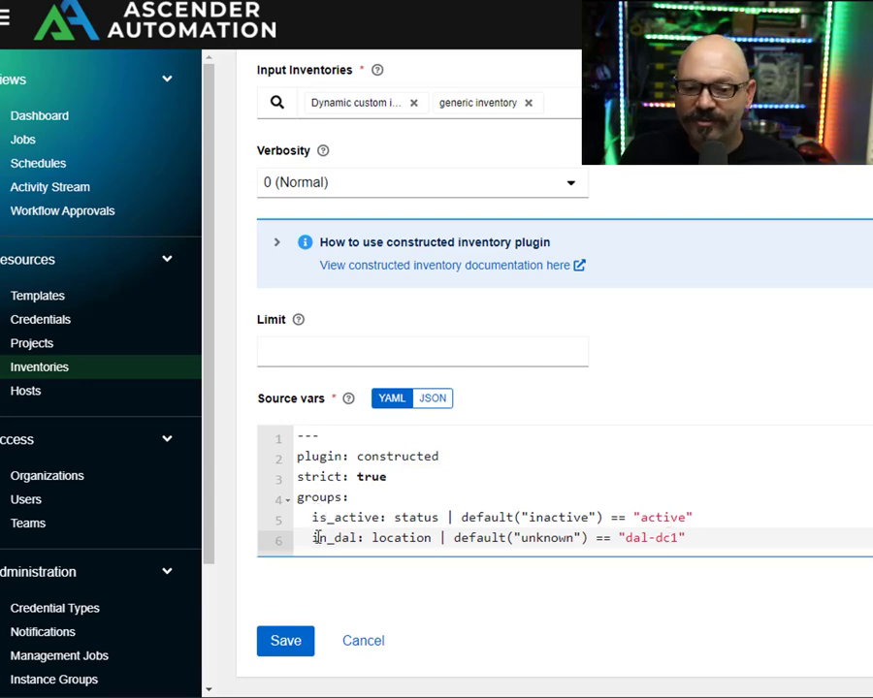
Step: Set the limit to is_active:&in_dal, and save and sync the Constructed Demo inventory
{"action": "left_click", "coordinate": [554, 349]}
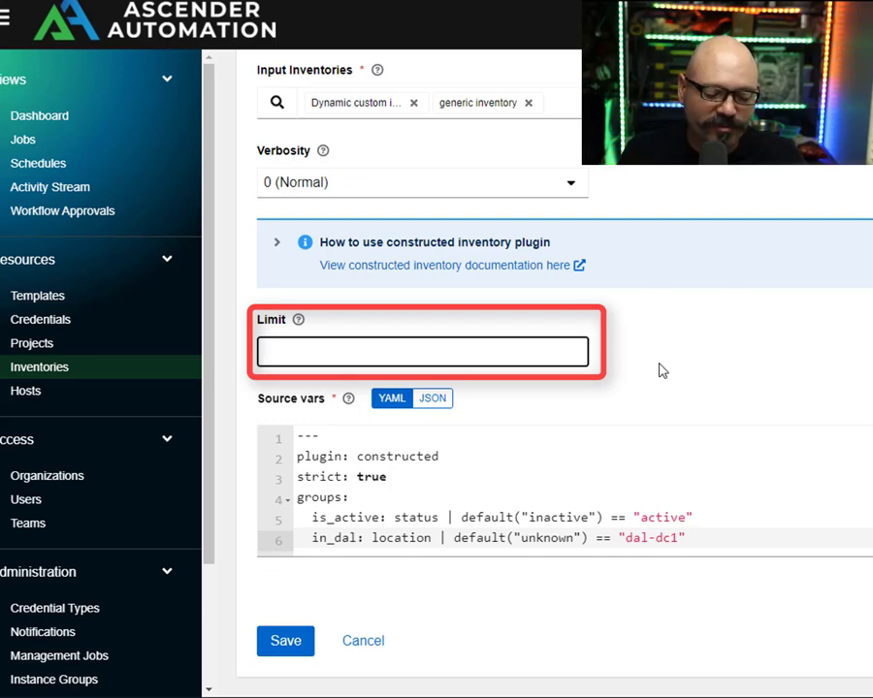
{"action": "type", "text": "is_active:&in_dal"}
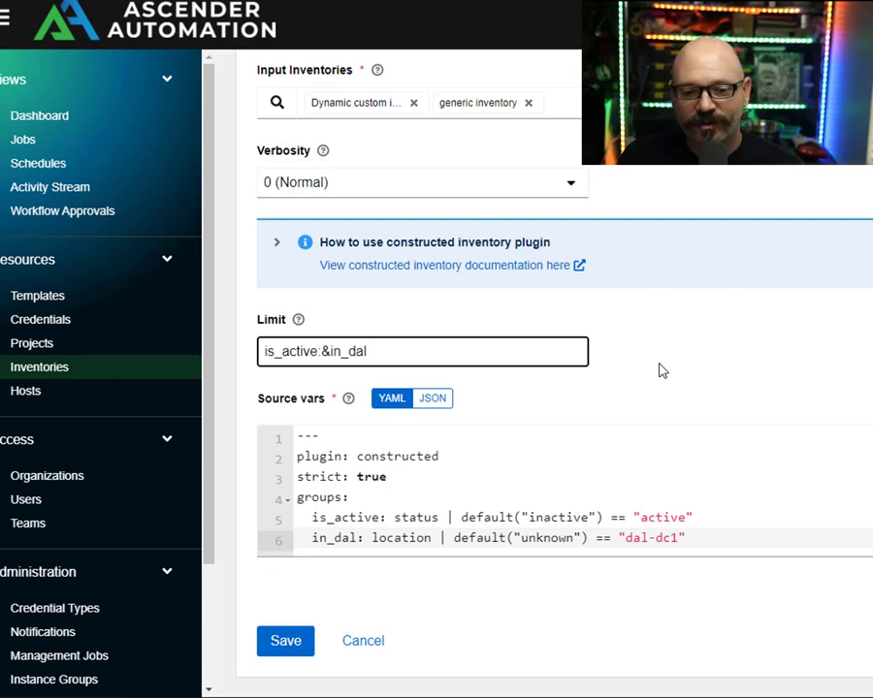
{"action": "left_click", "coordinate": [287, 646]}
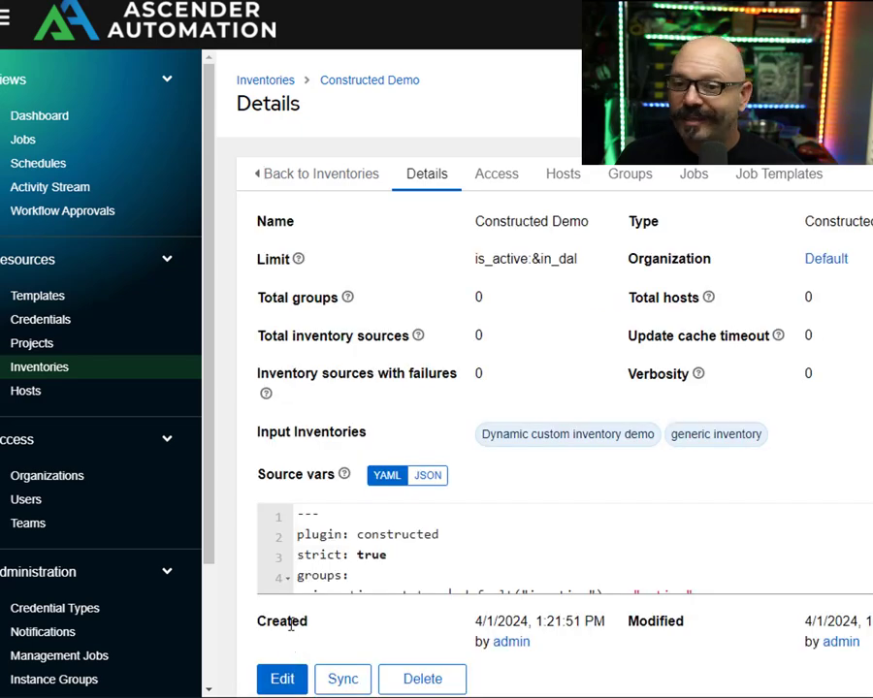
{"action": "left_click", "coordinate": [340, 677]}
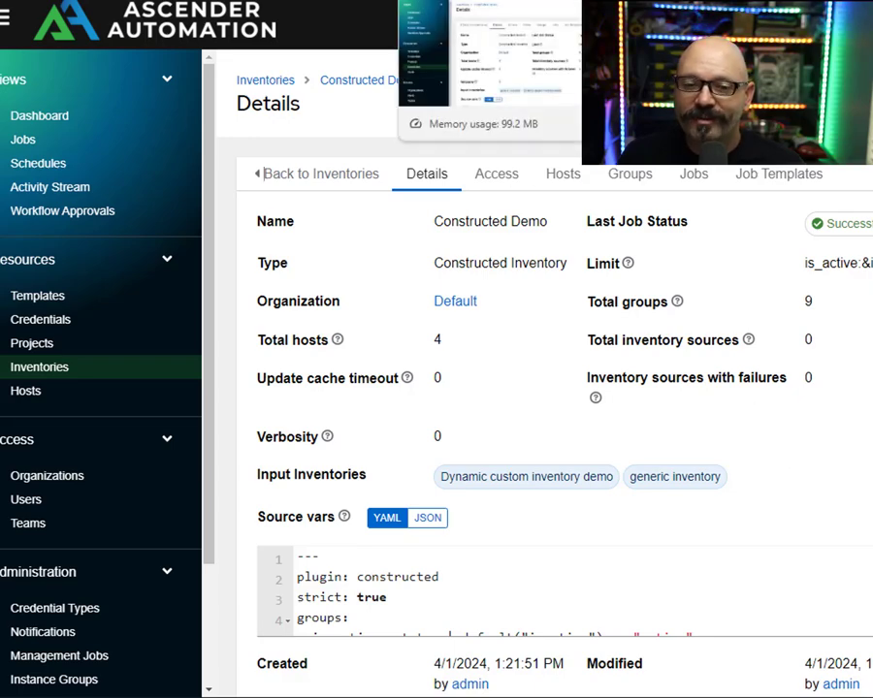
Step: Examine the Constructed Demo2 inventory's full source vars and its limit in the edit form, returning to its details without saving
{"action": "left_click", "coordinate": [475, 2]}
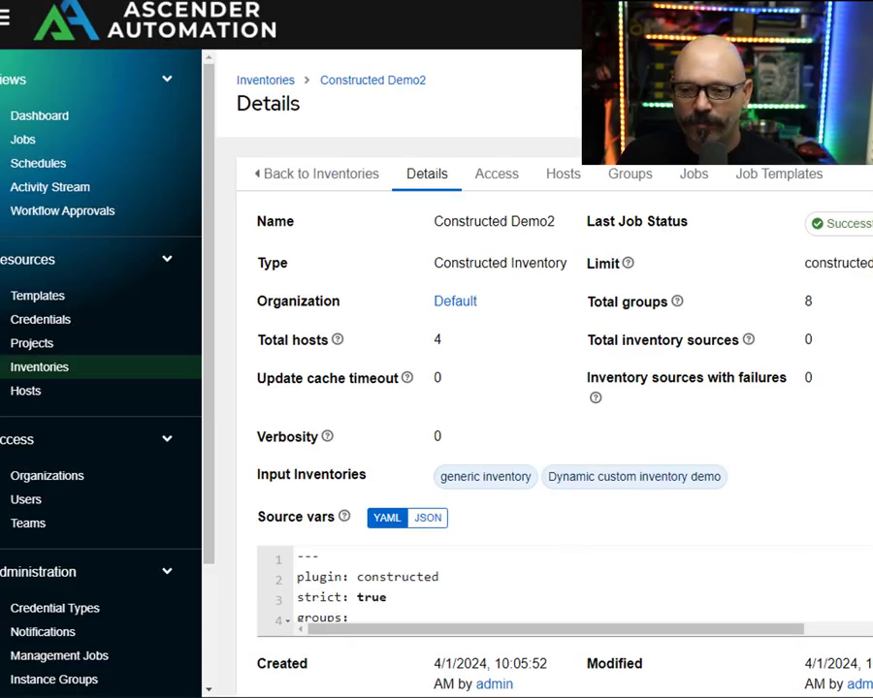
{"action": "left_click", "coordinate": [863, 556]}
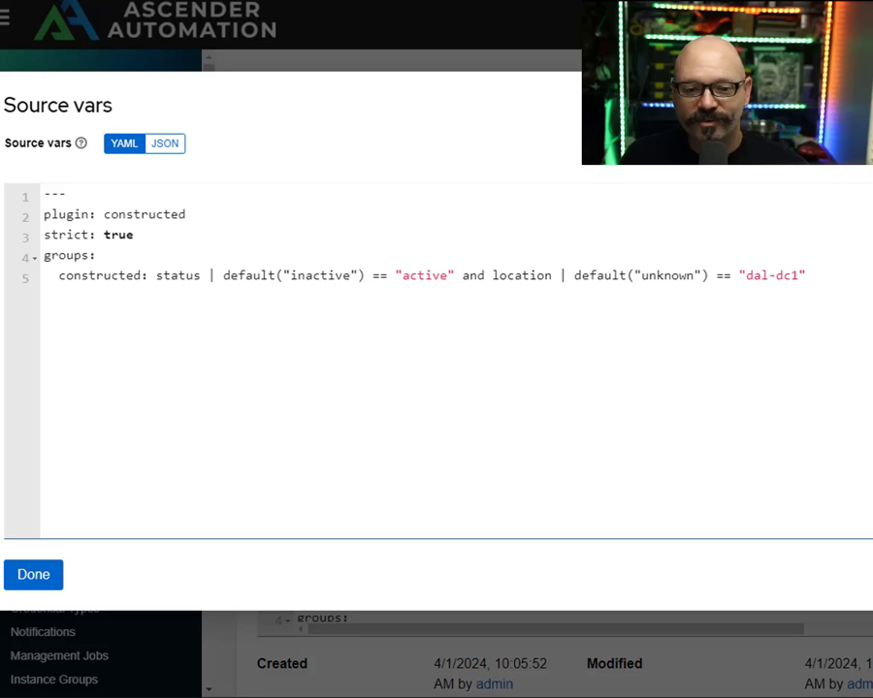
{"action": "left_click", "coordinate": [55, 576]}
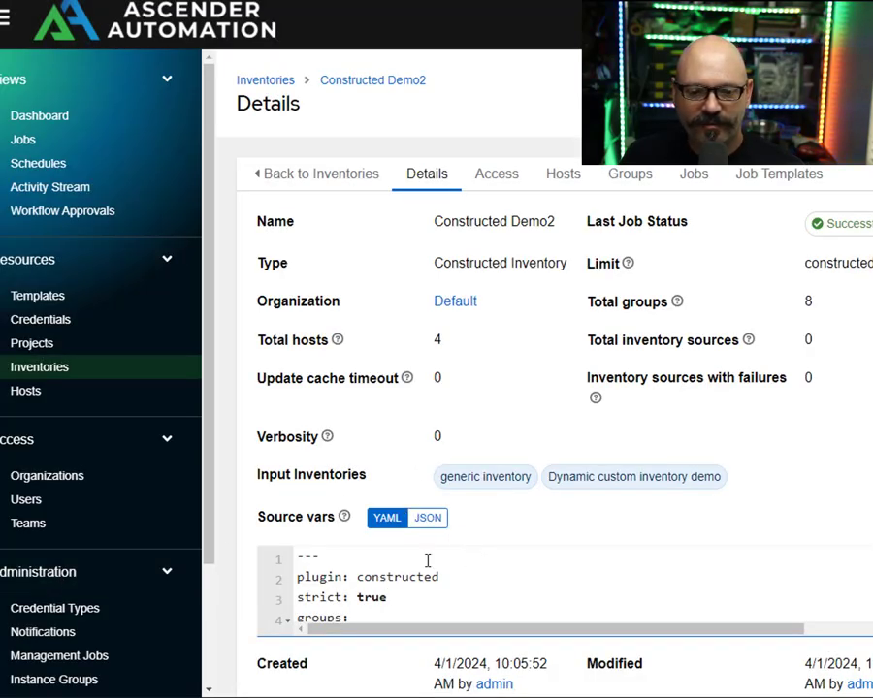
{"action": "scroll", "coordinate": [426, 560], "scroll_direction": "down", "scroll_amount": 1}
{"action": "left_click", "coordinate": [283, 644]}
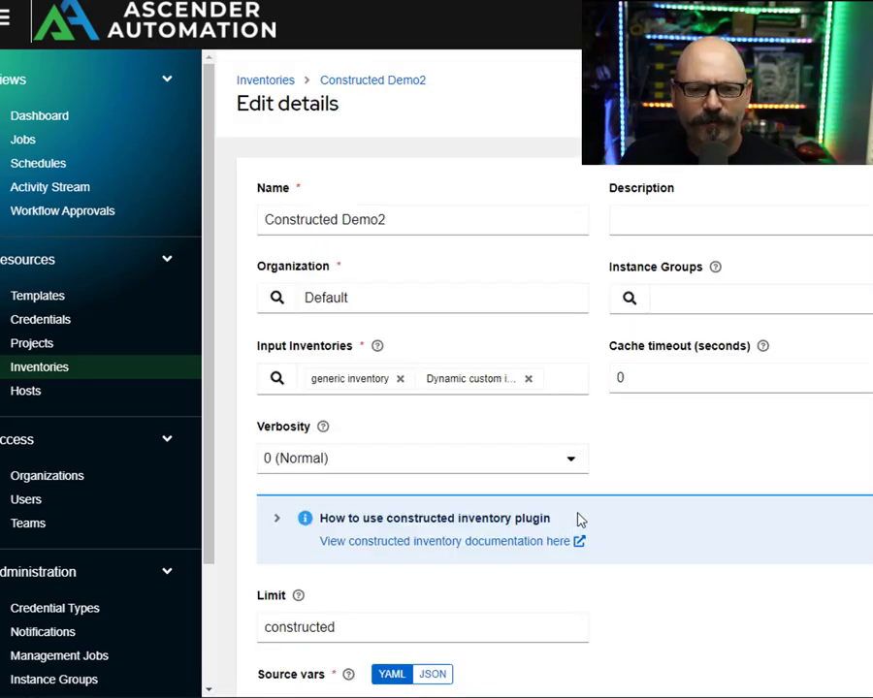
{"action": "scroll", "coordinate": [717, 454], "scroll_direction": "down", "scroll_amount": 3}
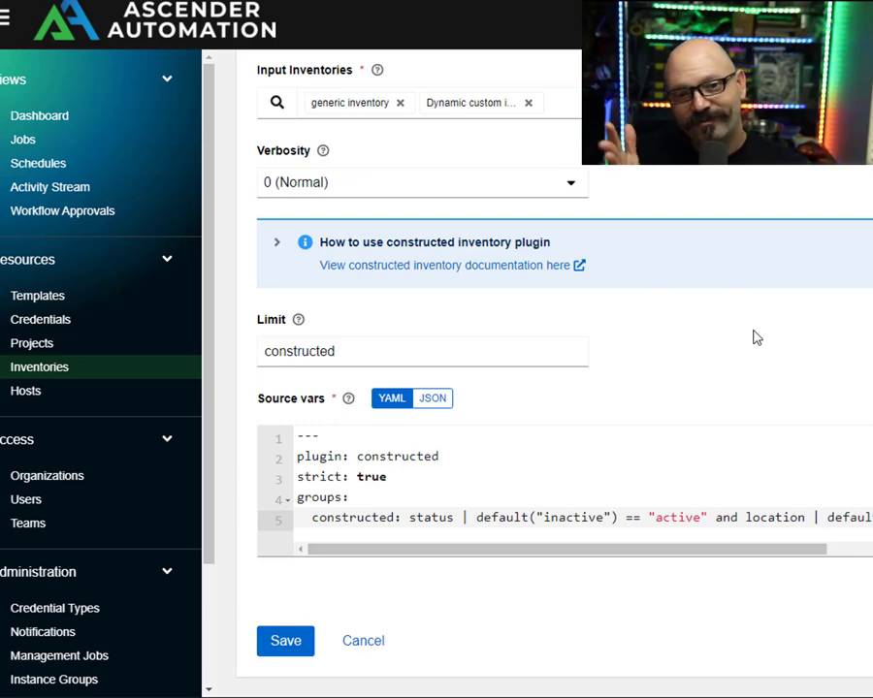
{"action": "scroll", "coordinate": [747, 349], "scroll_direction": "up", "scroll_amount": 3}
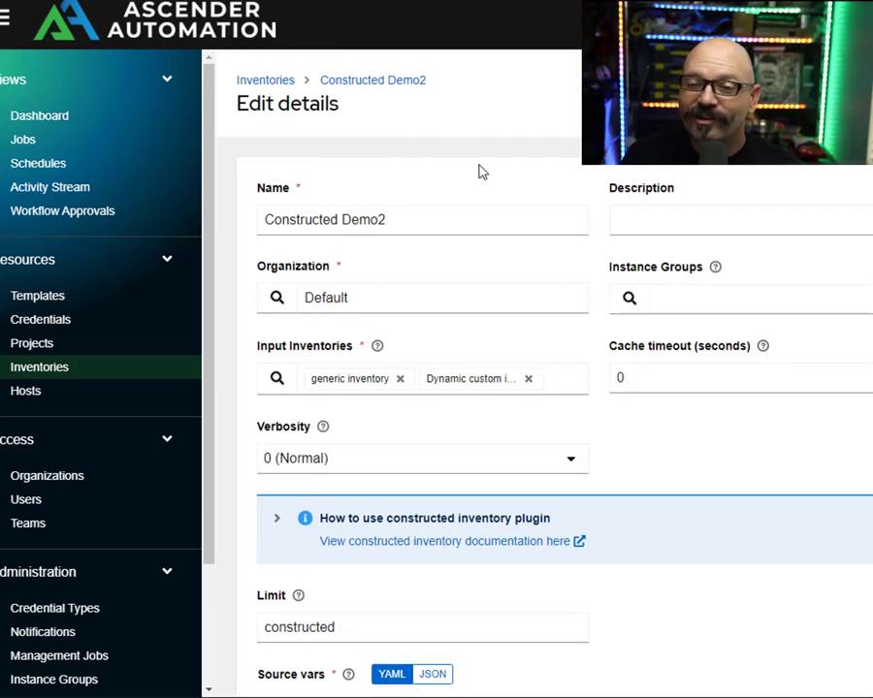
{"action": "left_click", "coordinate": [374, 82]}
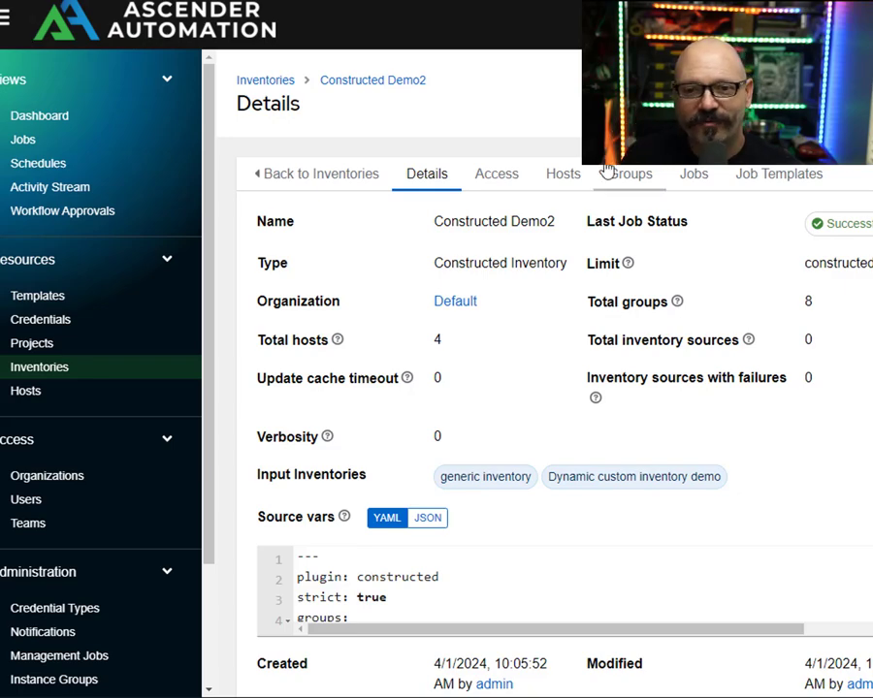
Step: Check the location and status variables of host1.example.com in Constructed Demo2, viewed as YAML
{"action": "left_click", "coordinate": [562, 186]}
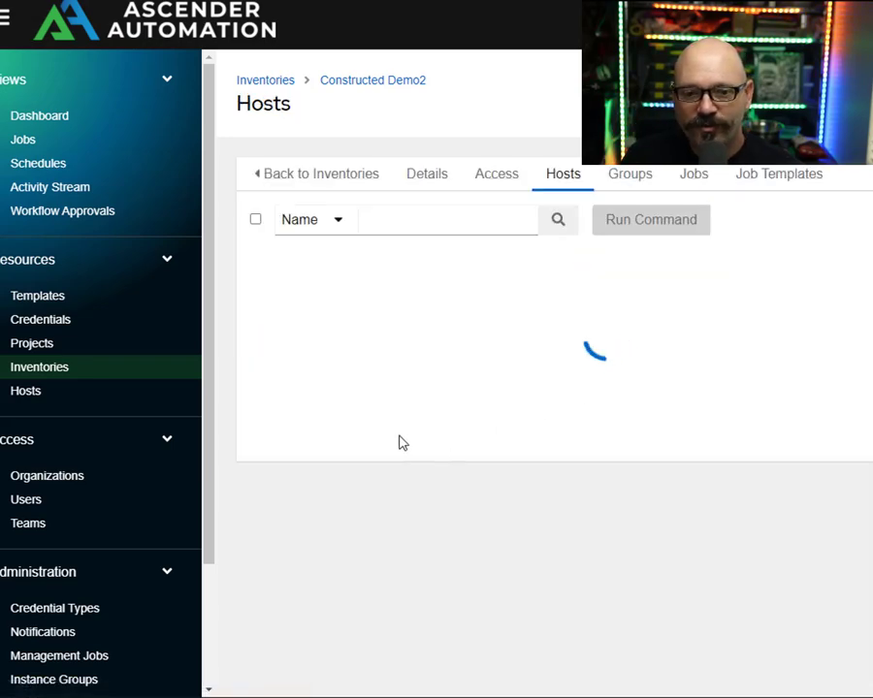
{"action": "left_click", "coordinate": [314, 309]}
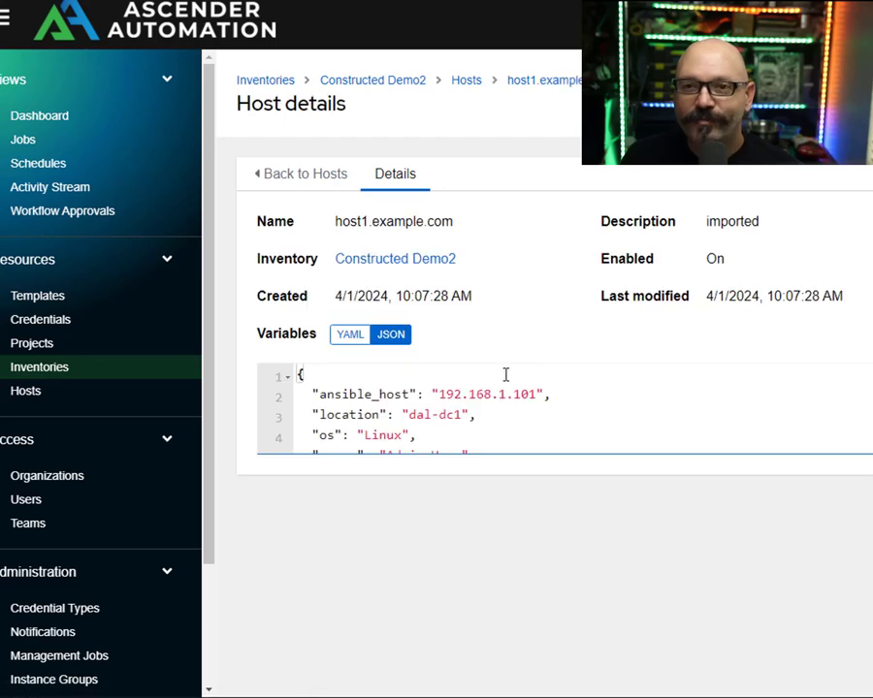
{"action": "left_click", "coordinate": [350, 334]}
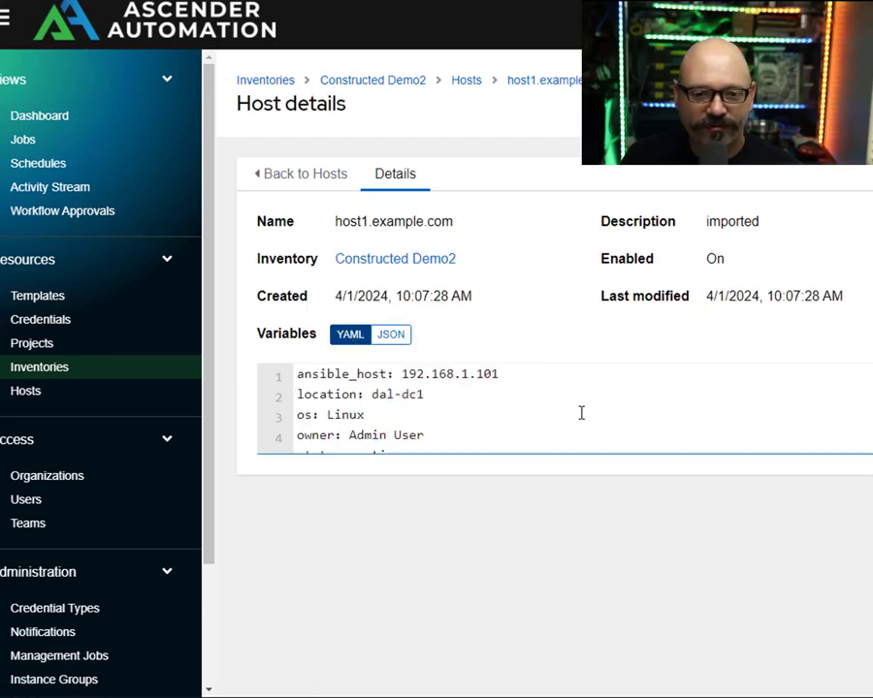
{"action": "left_click_drag", "start_coordinate": [433, 394], "coordinate": [351, 394]}
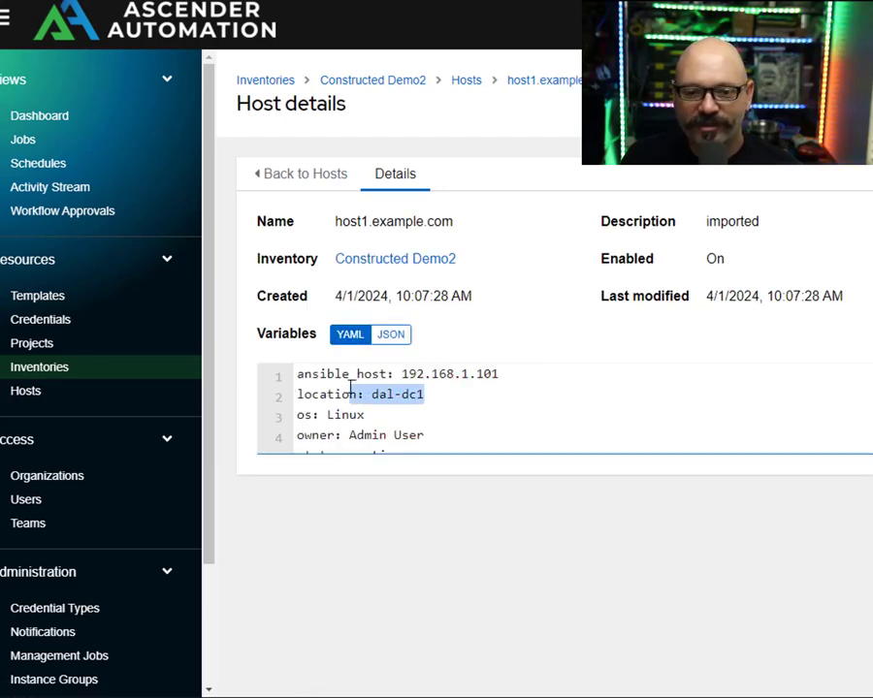
{"action": "scroll", "coordinate": [557, 419], "scroll_direction": "down", "scroll_amount": 1}
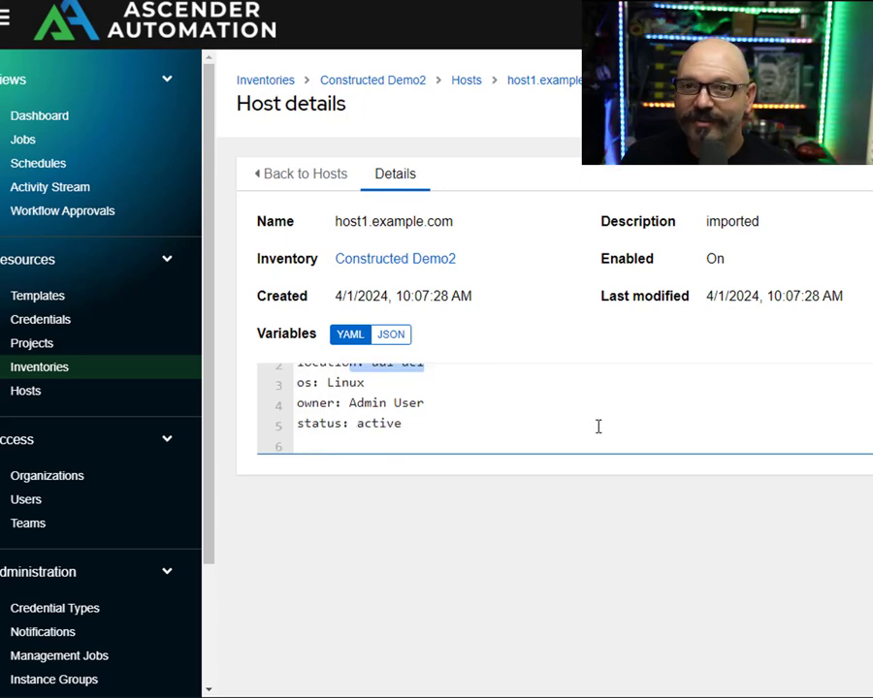
{"action": "scroll", "coordinate": [588, 424], "scroll_direction": "up", "scroll_amount": 1}
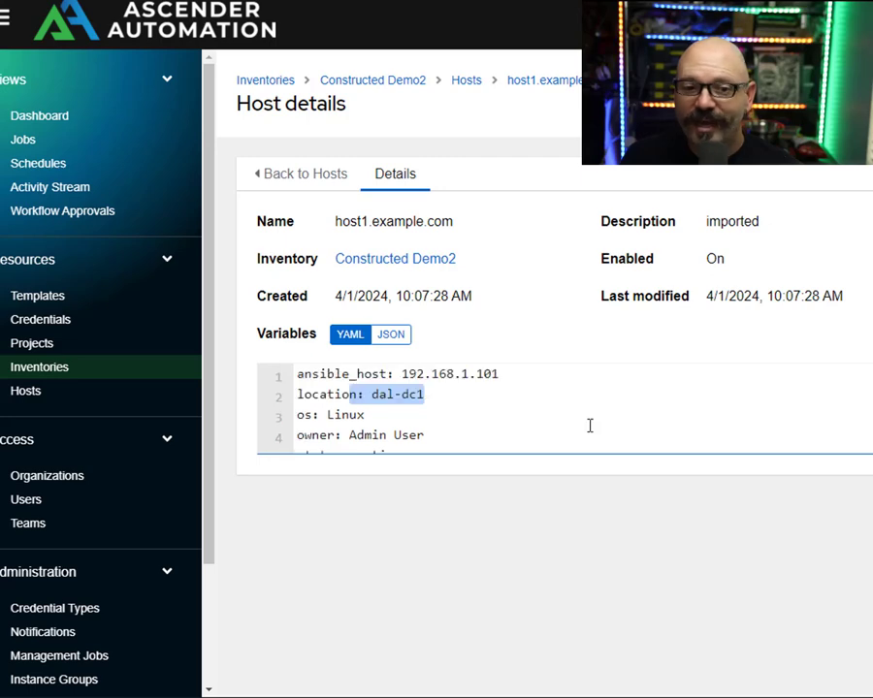
Step: Review the groups of Constructed Demo2, checking the hosts and variables of the Linux group
{"action": "left_click", "coordinate": [404, 86]}
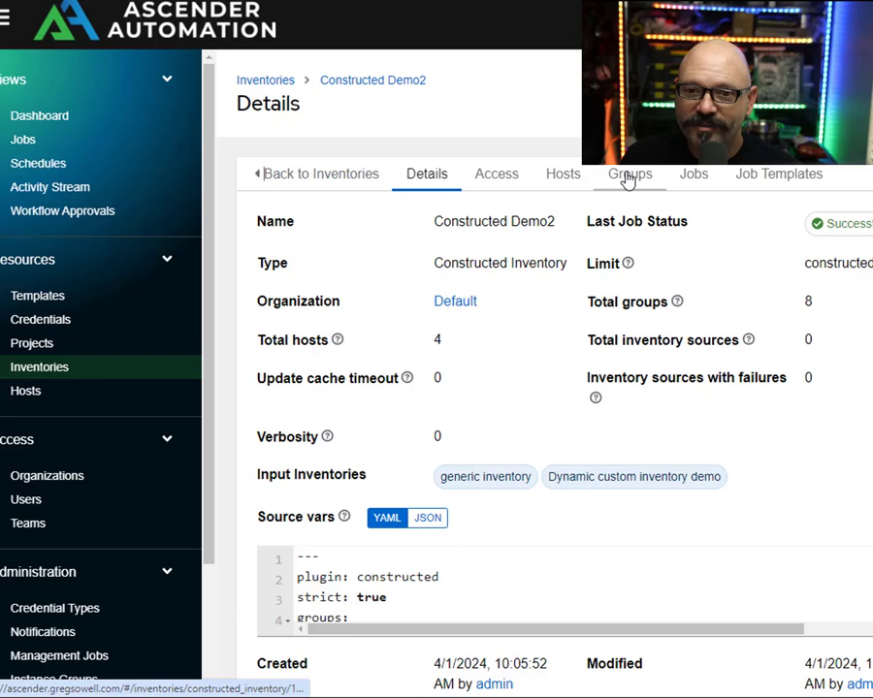
{"action": "left_click", "coordinate": [629, 176]}
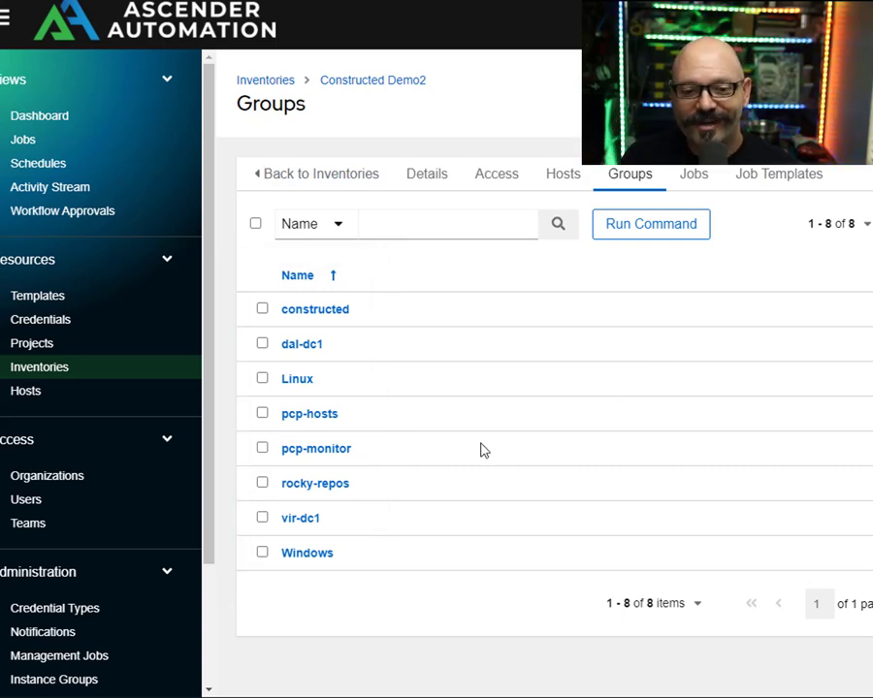
{"action": "left_click", "coordinate": [306, 385]}
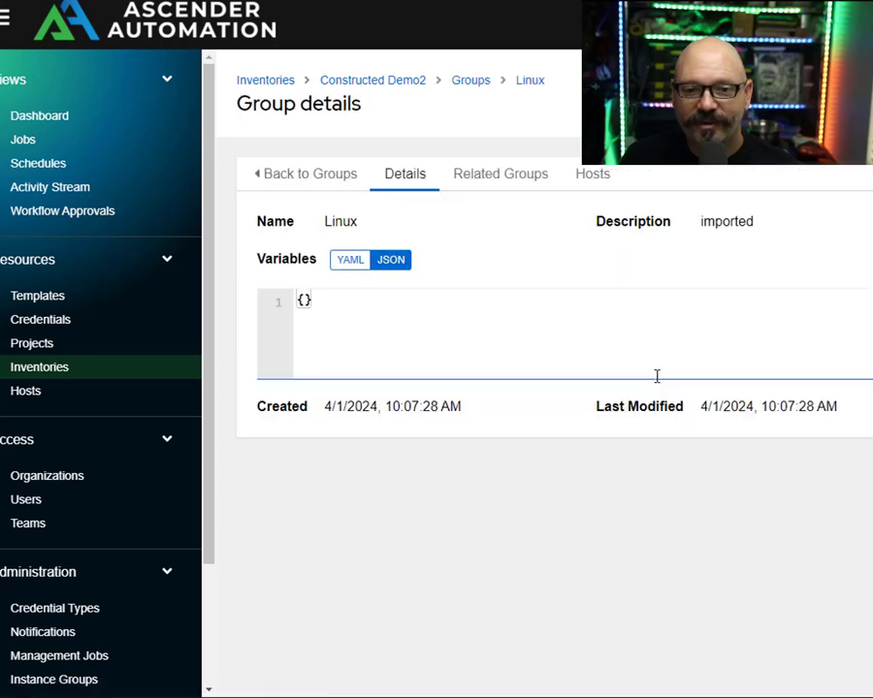
{"action": "left_click", "coordinate": [589, 177]}
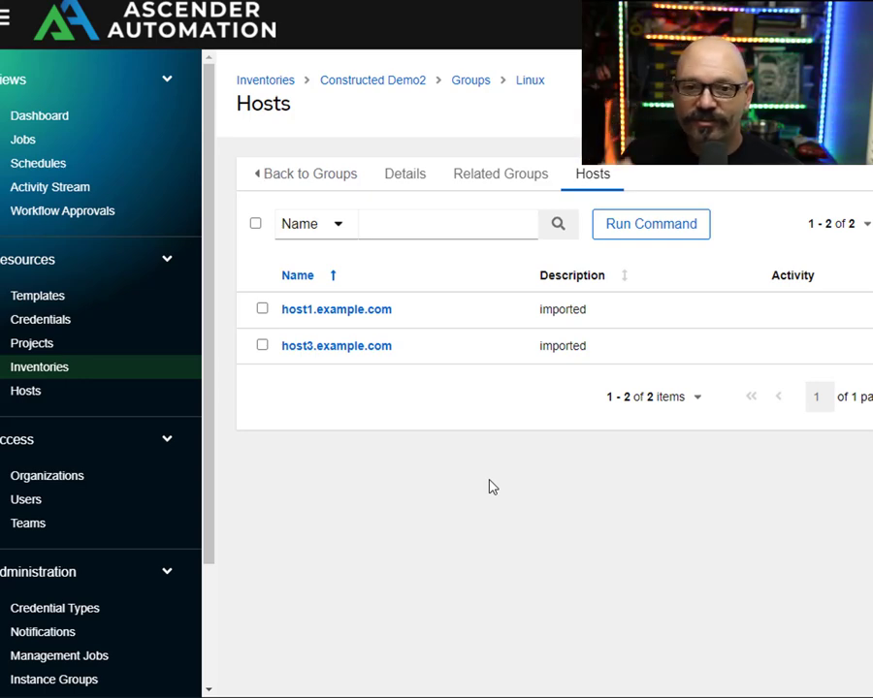
{"action": "left_click", "coordinate": [415, 177]}
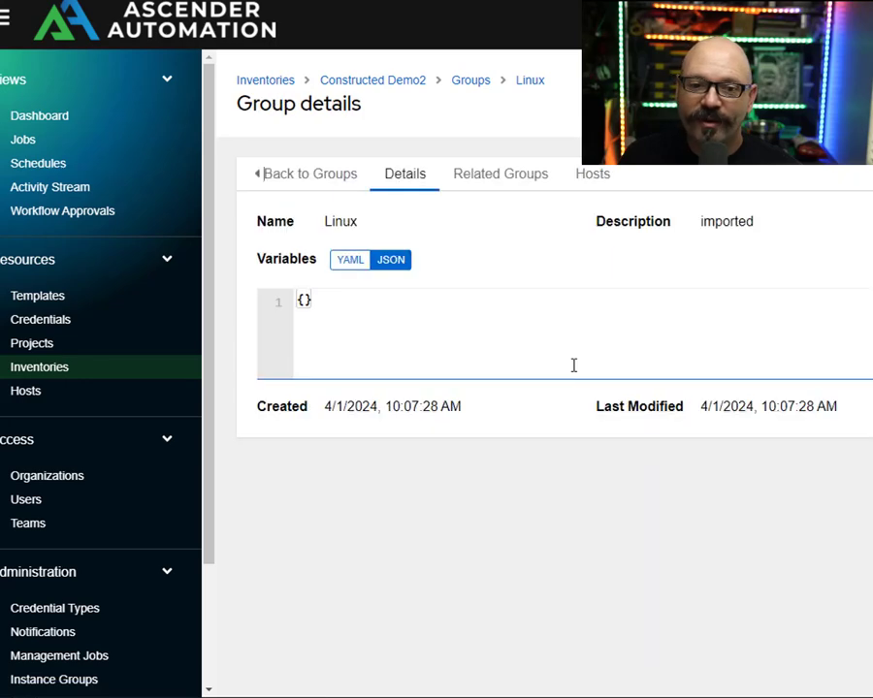
{"action": "left_click", "coordinate": [364, 319]}
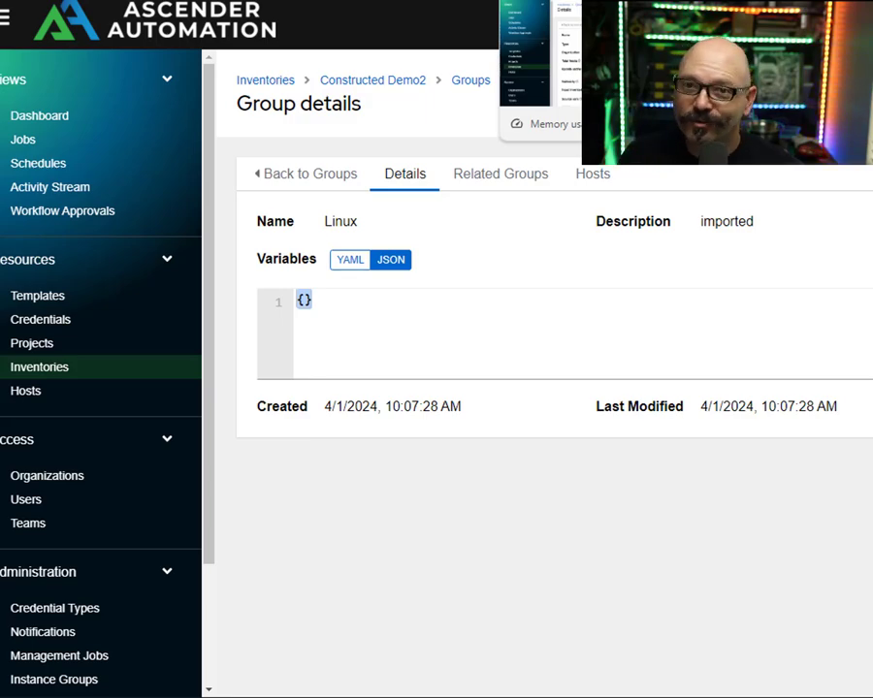
Step: Examine the input inventories, limit and source vars of the Constructed Demo 3 inventory in its edit form
{"action": "left_click", "coordinate": [553, 2]}
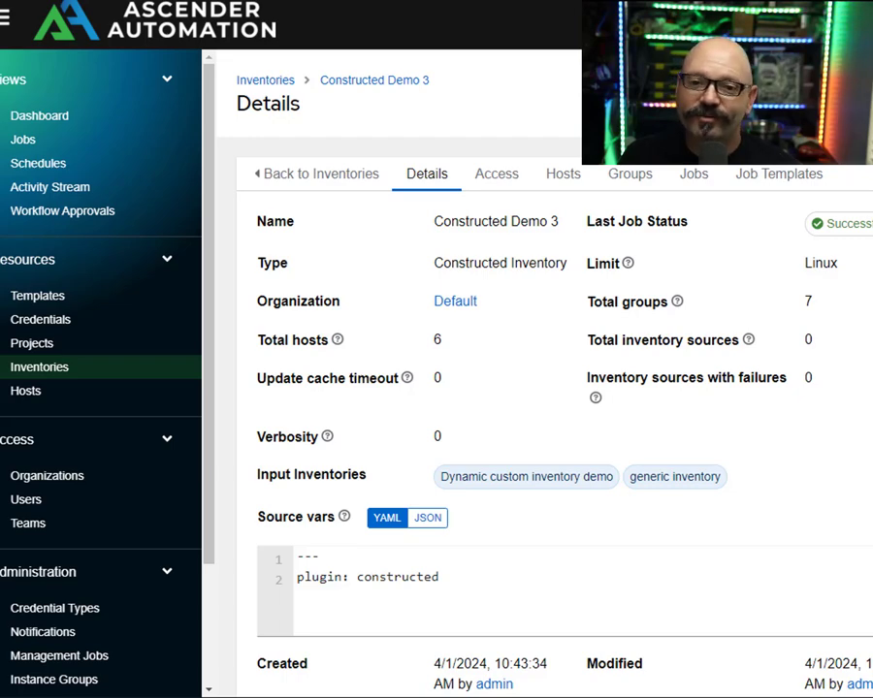
{"action": "scroll", "coordinate": [653, 347], "scroll_direction": "down", "scroll_amount": 2}
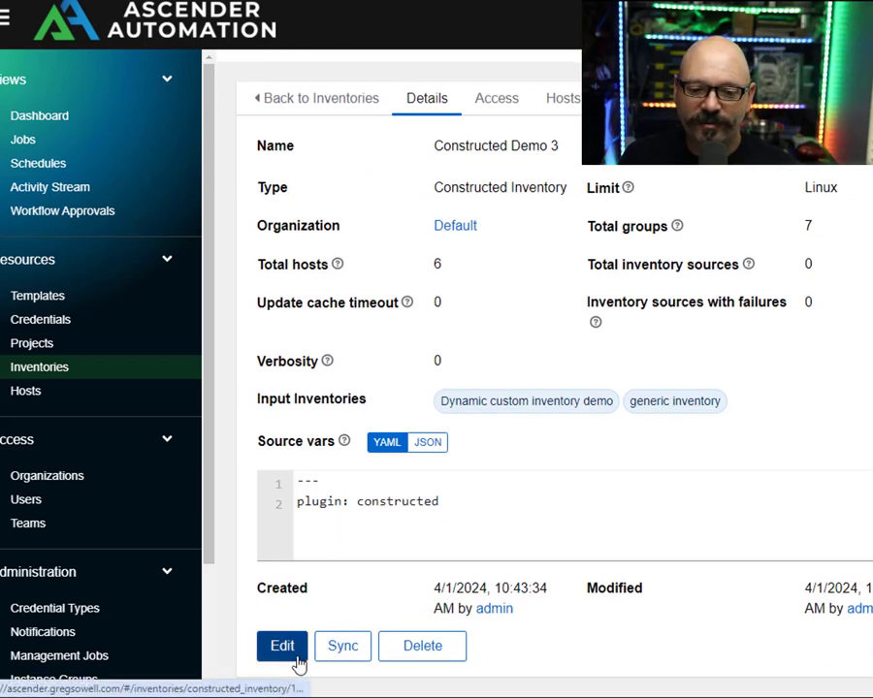
{"action": "left_click", "coordinate": [282, 646]}
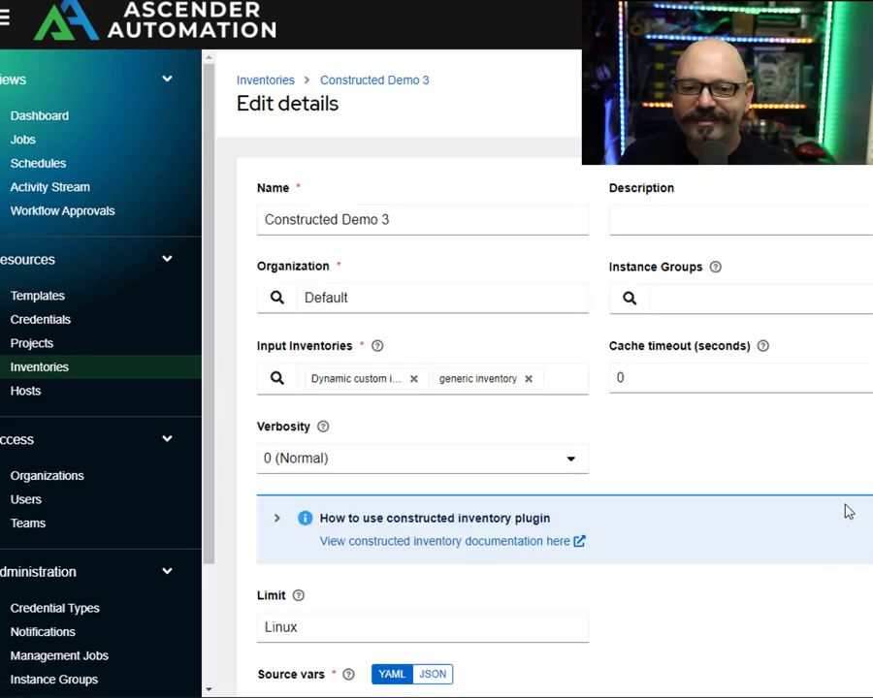
{"action": "scroll", "coordinate": [846, 511], "scroll_direction": "down", "scroll_amount": 3}
{"action": "scroll", "coordinate": [849, 508], "scroll_direction": "up", "scroll_amount": 1}
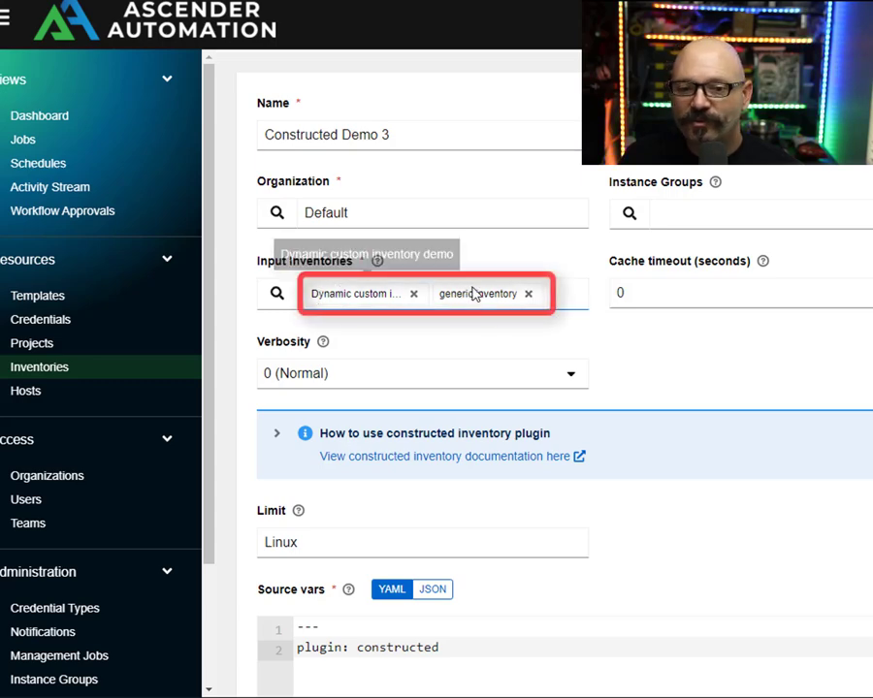
{"action": "scroll", "coordinate": [766, 337], "scroll_direction": "down", "scroll_amount": 2}
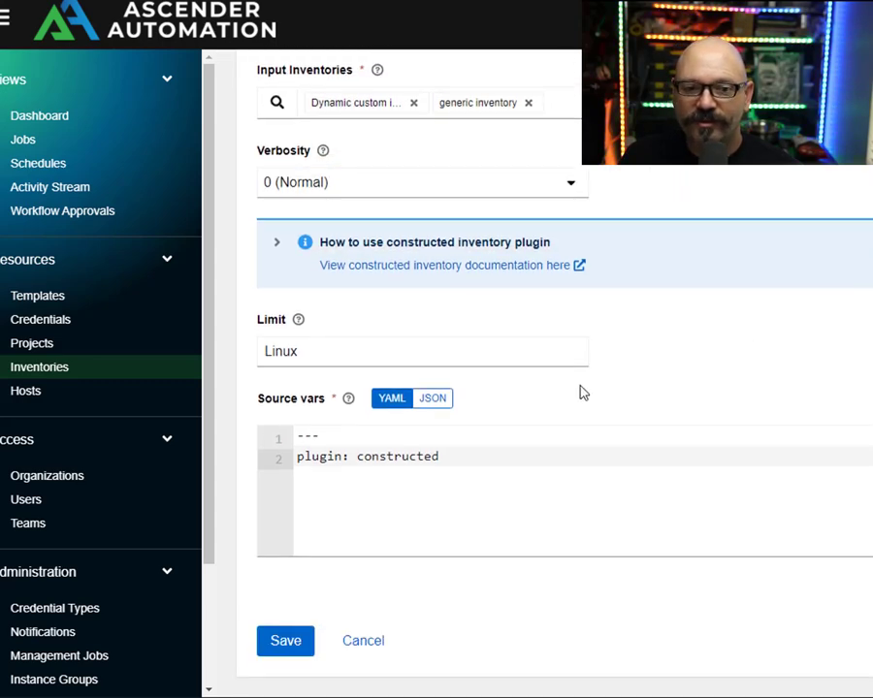
{"action": "left_click", "coordinate": [282, 354]}
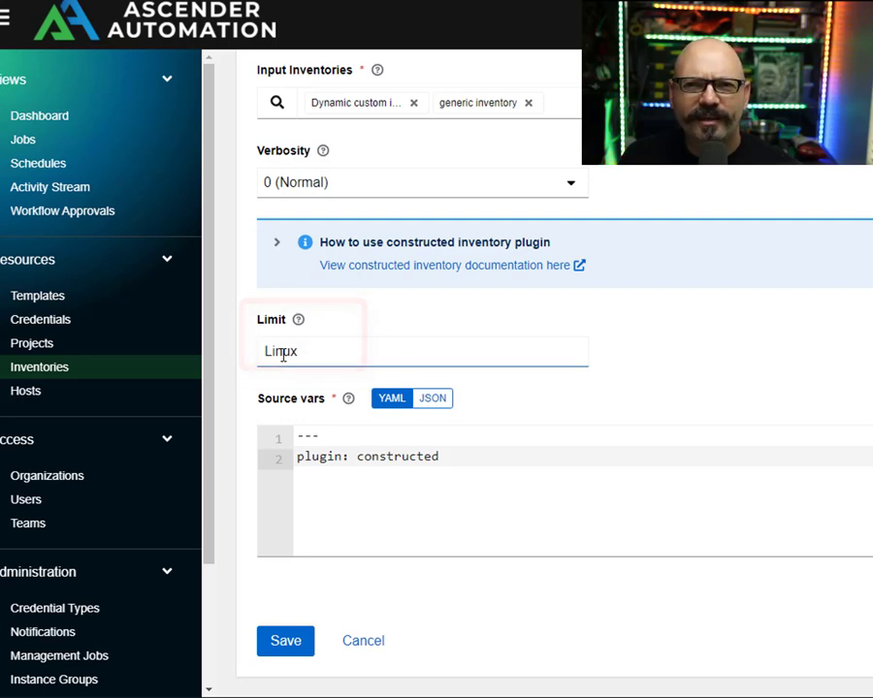
{"action": "left_click", "coordinate": [681, 358]}
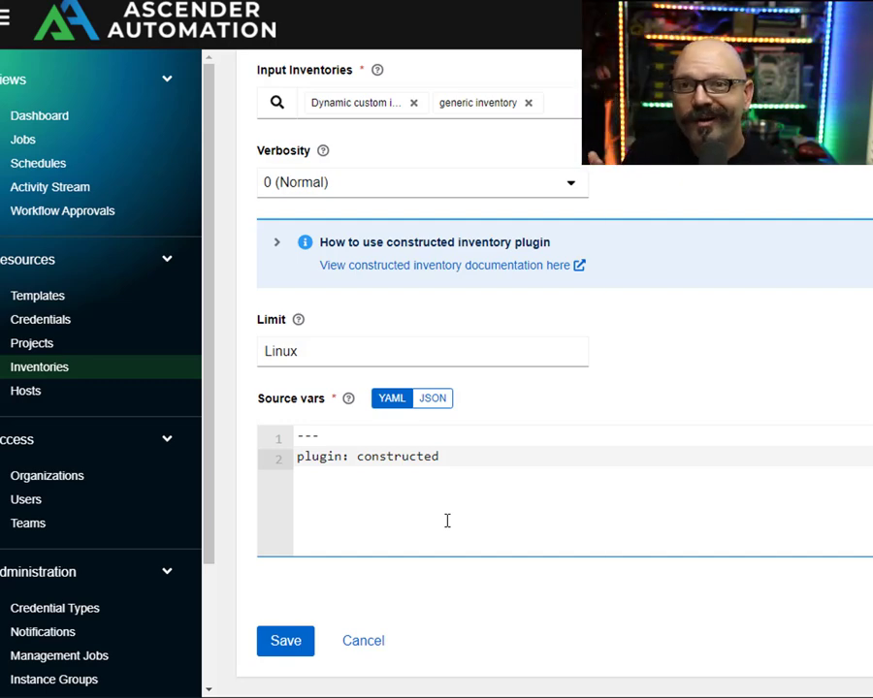
Step: Leave the Constructed Demo 3 edit form without saving and review the inventory's hosts and groups
{"action": "scroll", "coordinate": [486, 509], "scroll_direction": "up", "scroll_amount": 3}
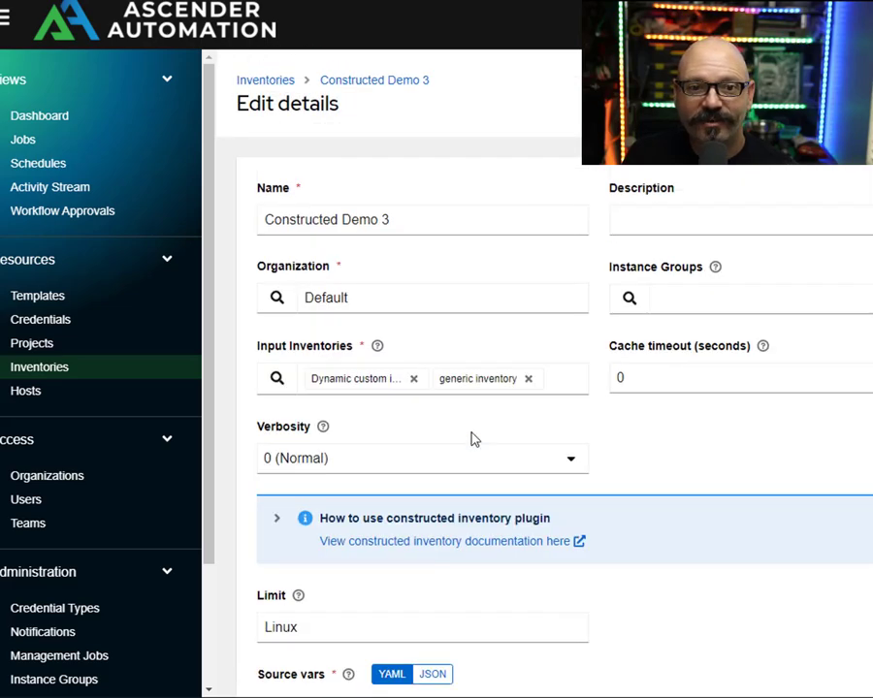
{"action": "left_click", "coordinate": [341, 83]}
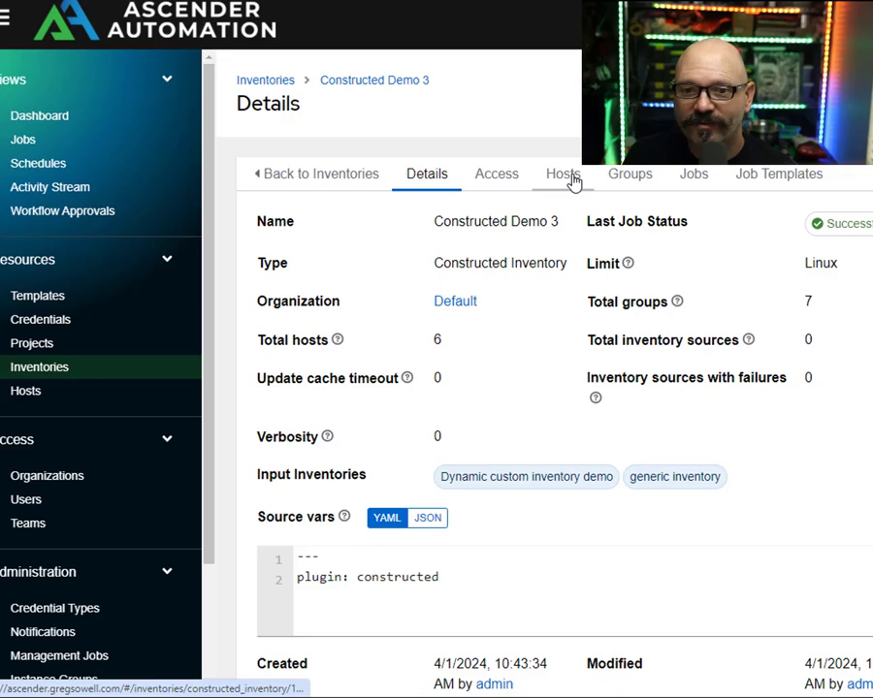
{"action": "left_click", "coordinate": [573, 178]}
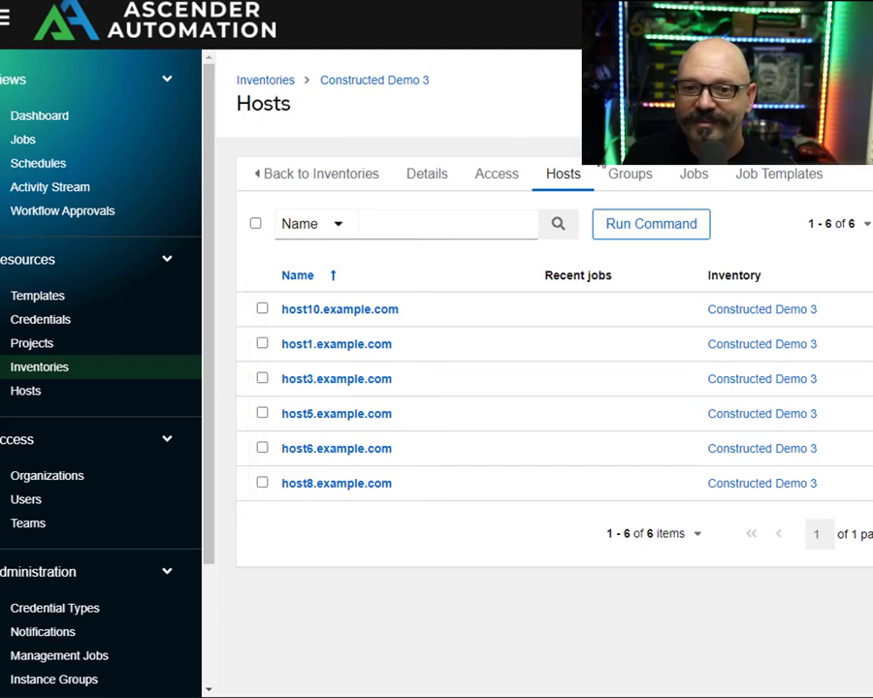
{"action": "left_click", "coordinate": [629, 180]}
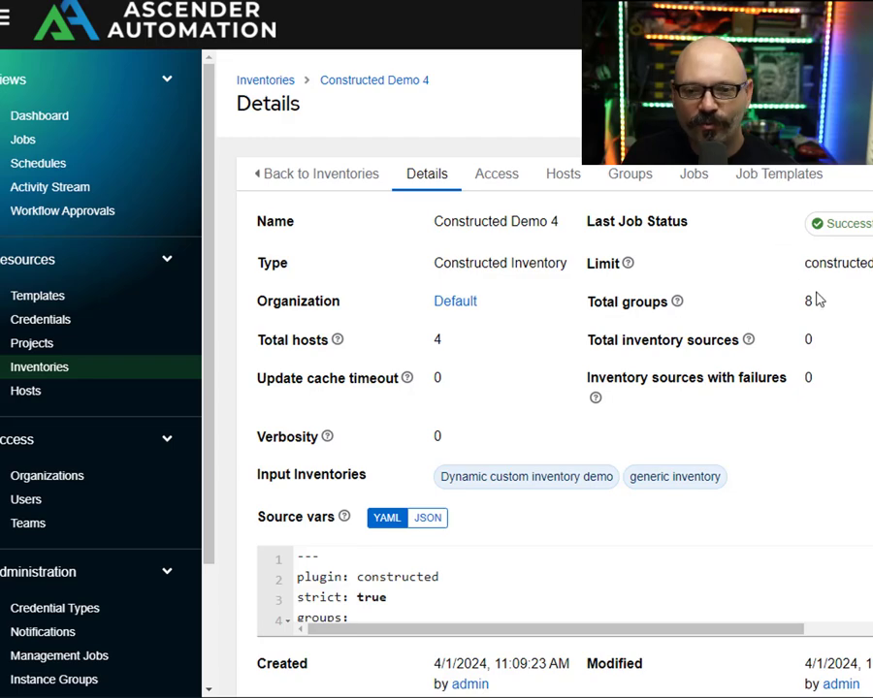
Step: Examine Constructed Demo 4's full source vars and check the special_ip variable of its first listed host, viewed as YAML
{"action": "scroll", "coordinate": [553, 388], "scroll_direction": "down", "scroll_amount": 1}
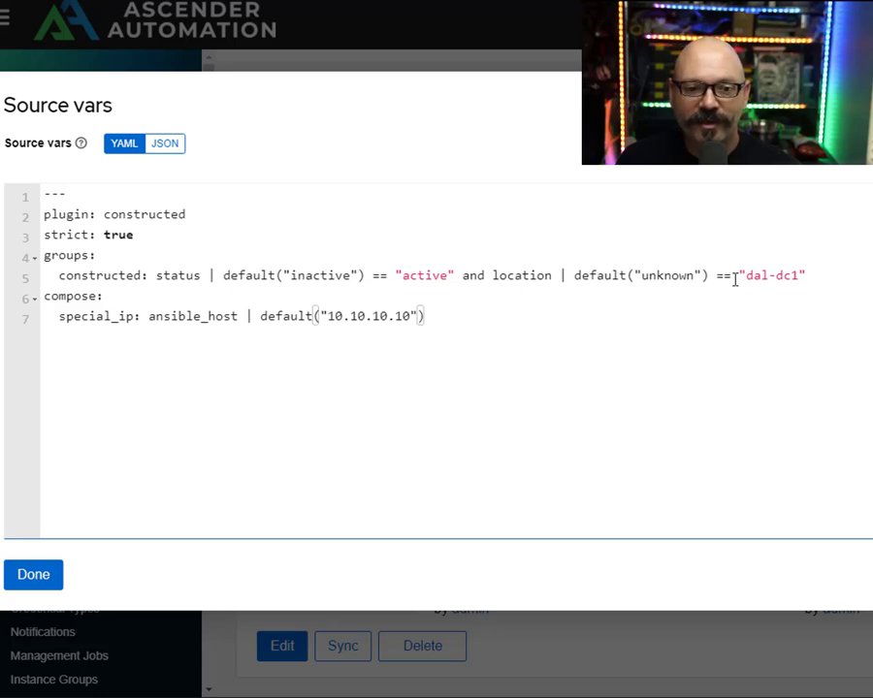
{"action": "left_click", "coordinate": [857, 104]}
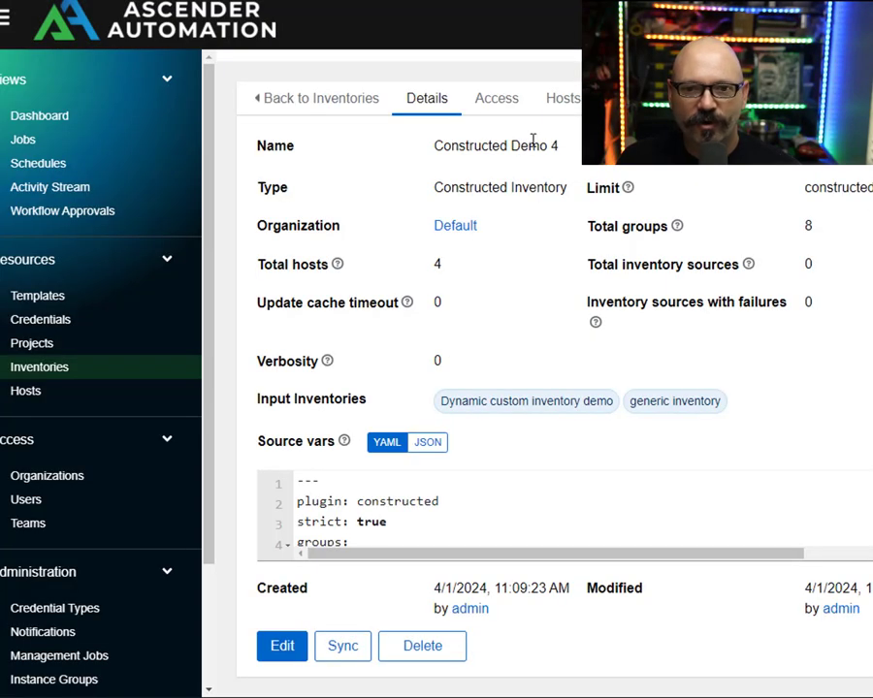
{"action": "left_click", "coordinate": [564, 102]}
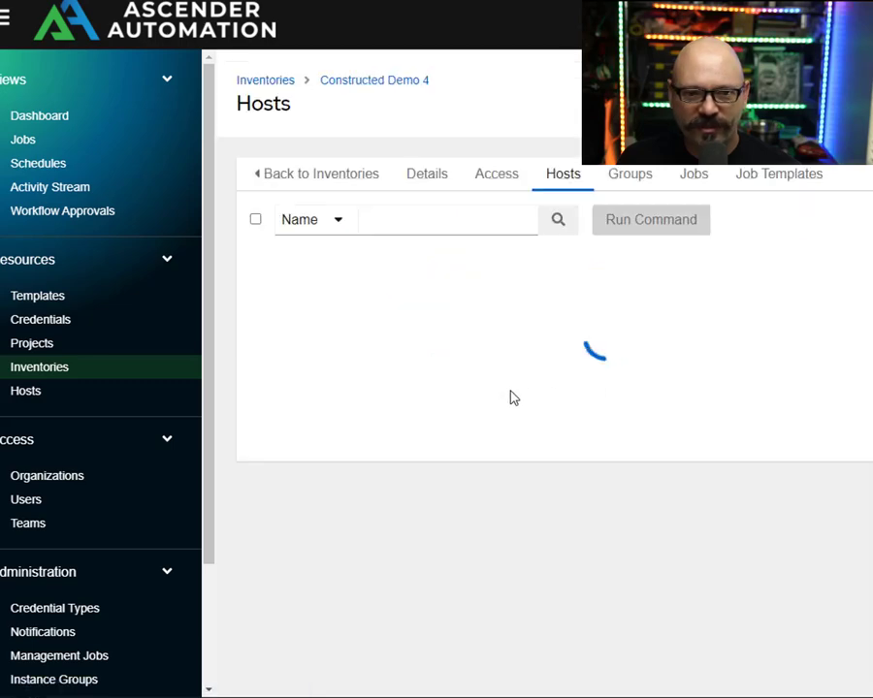
{"action": "left_click", "coordinate": [378, 312]}
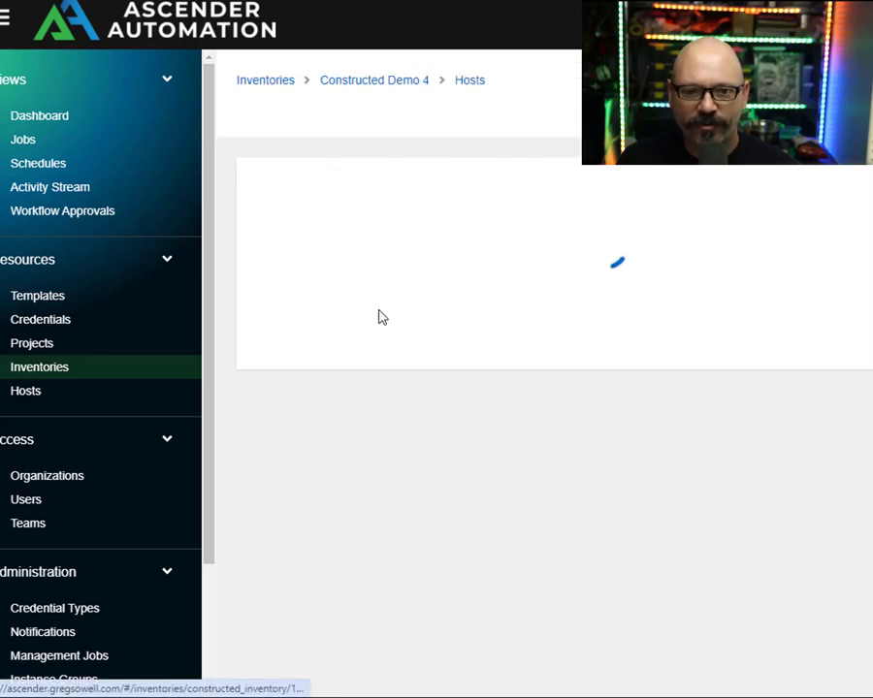
{"action": "left_click", "coordinate": [859, 386]}
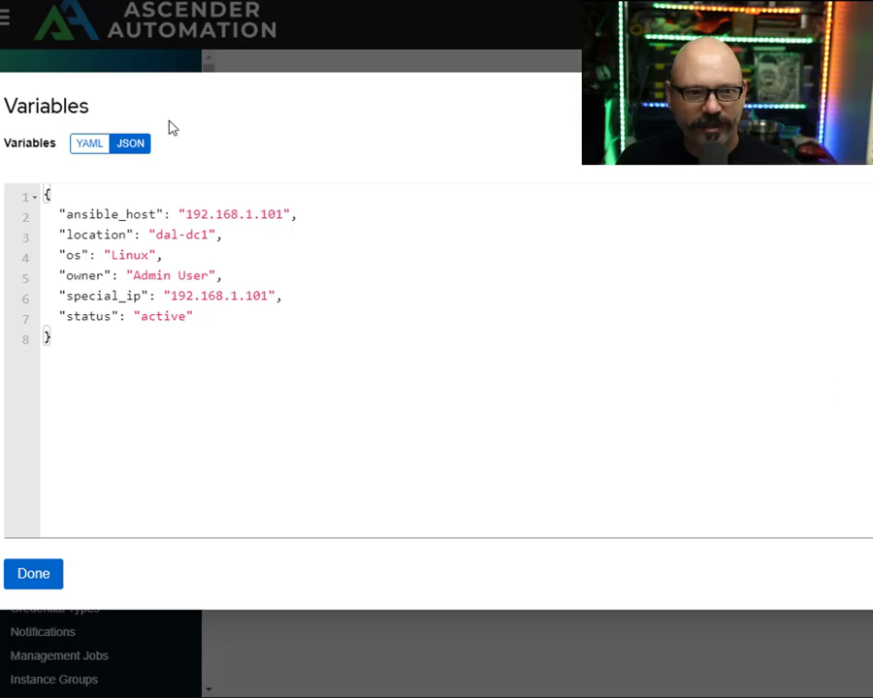
{"action": "left_click", "coordinate": [89, 144]}
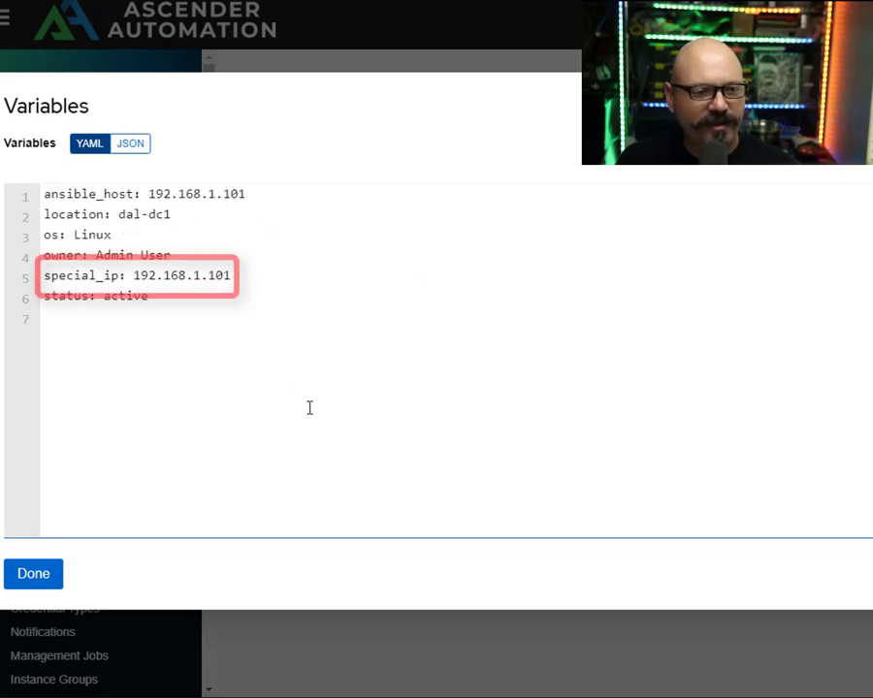